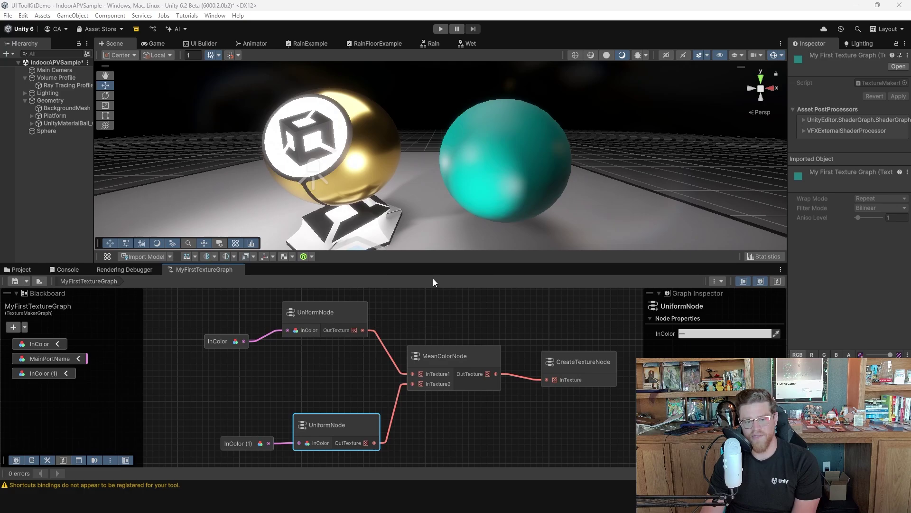
Step: In Package Manager, begin installing a package by name and enter com.unity.graphtoolkit
click(215, 15)
mouse_move(265, 139)
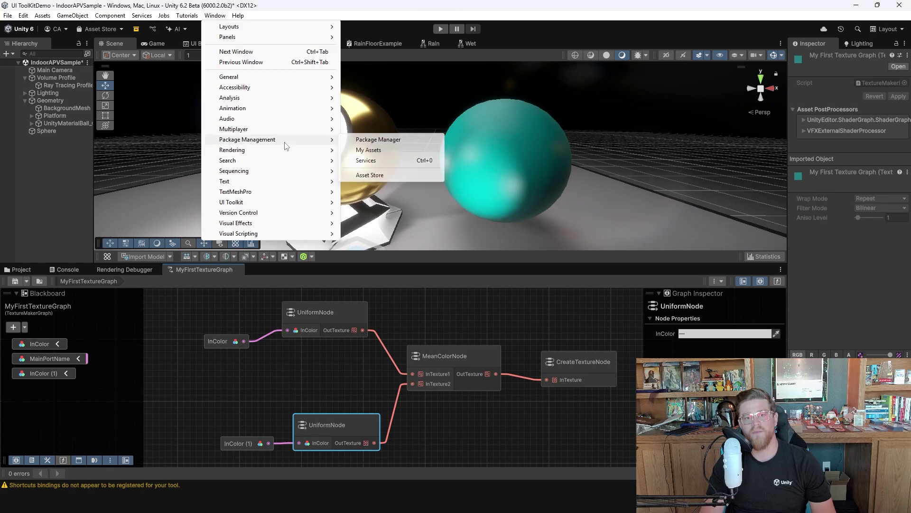
click(411, 139)
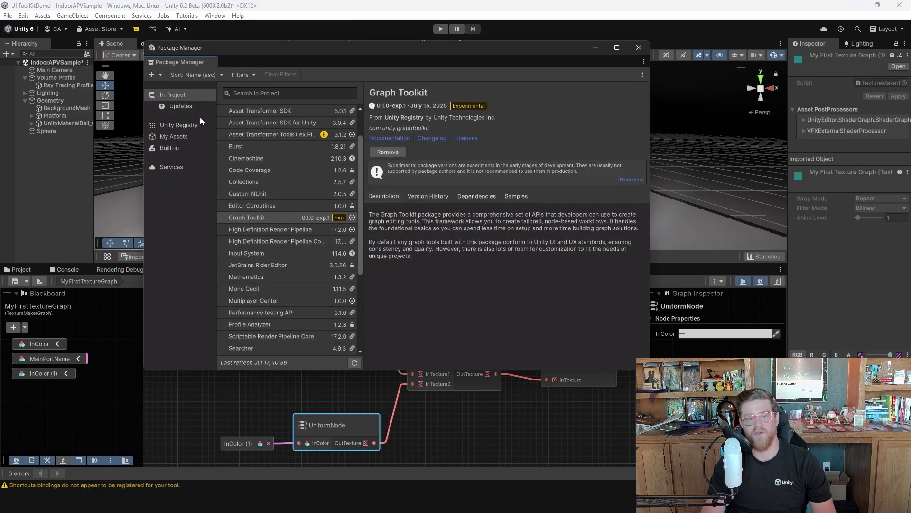
click(159, 76)
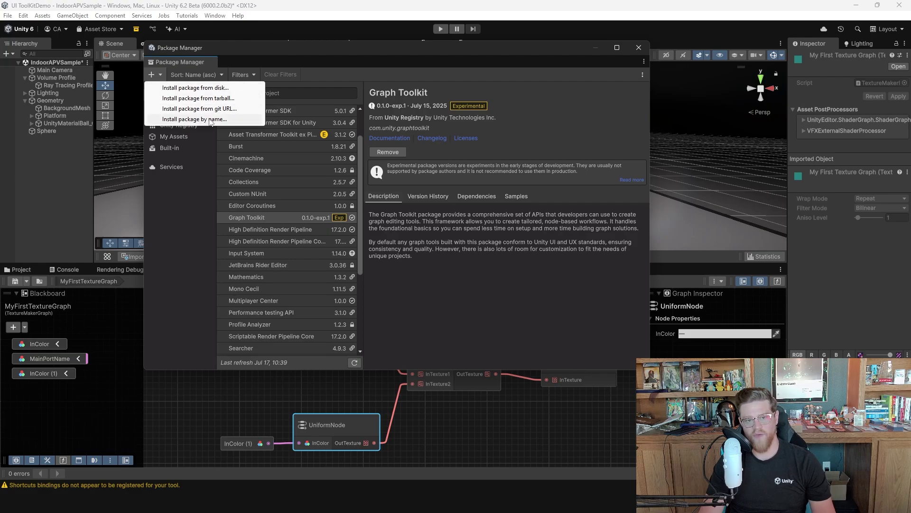
click(204, 119)
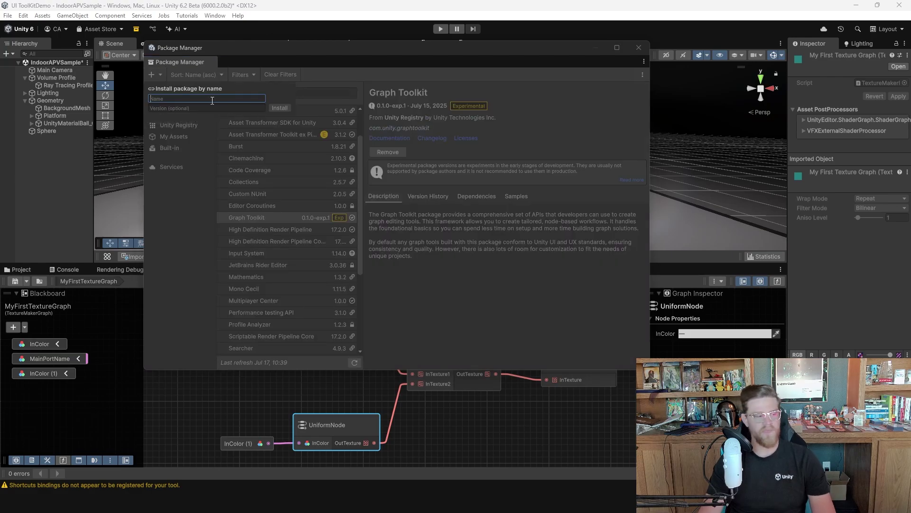
text(com.unity)
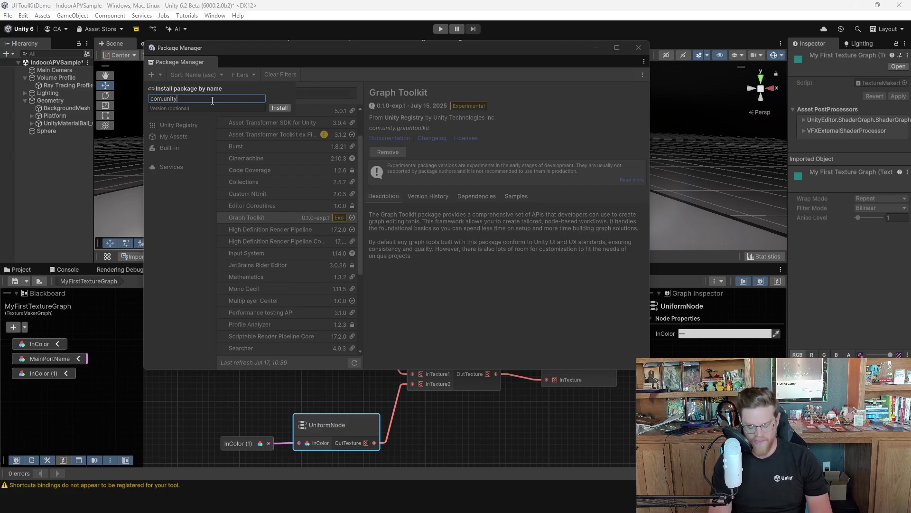
text(.gr)
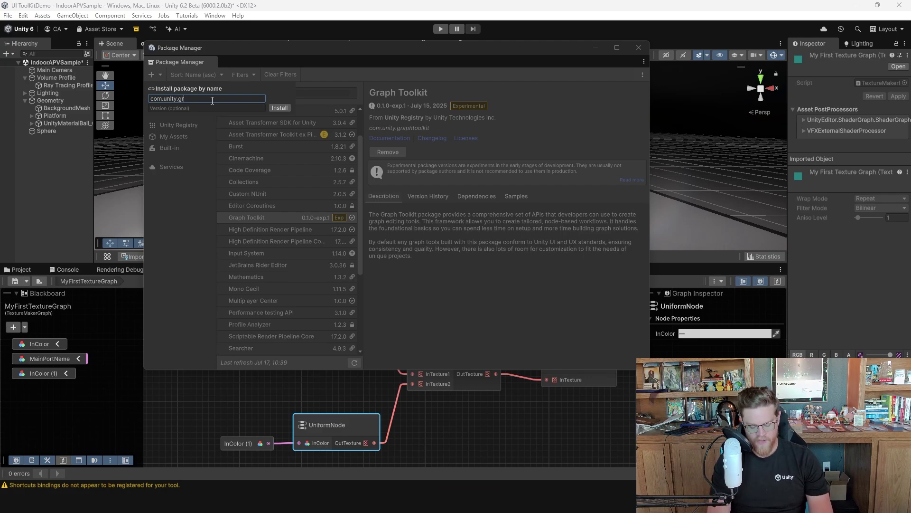
text(aphtoolkit)
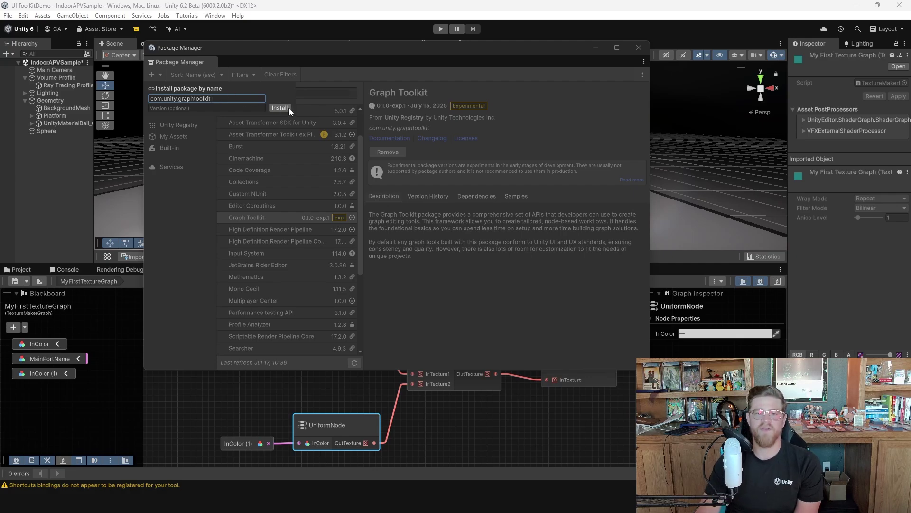
Step: Install Graph Toolkit, check its Version History, Dependencies and Samples, then close Package Manager
click(473, 212)
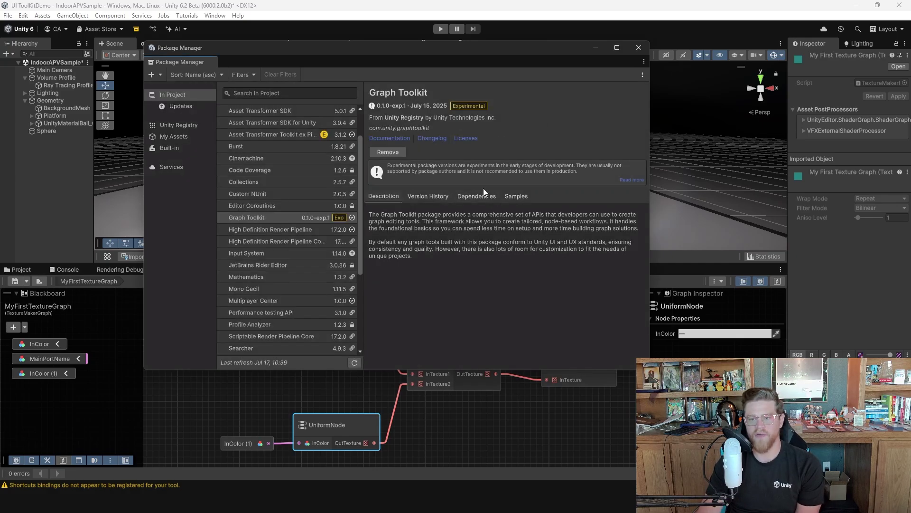
click(431, 195)
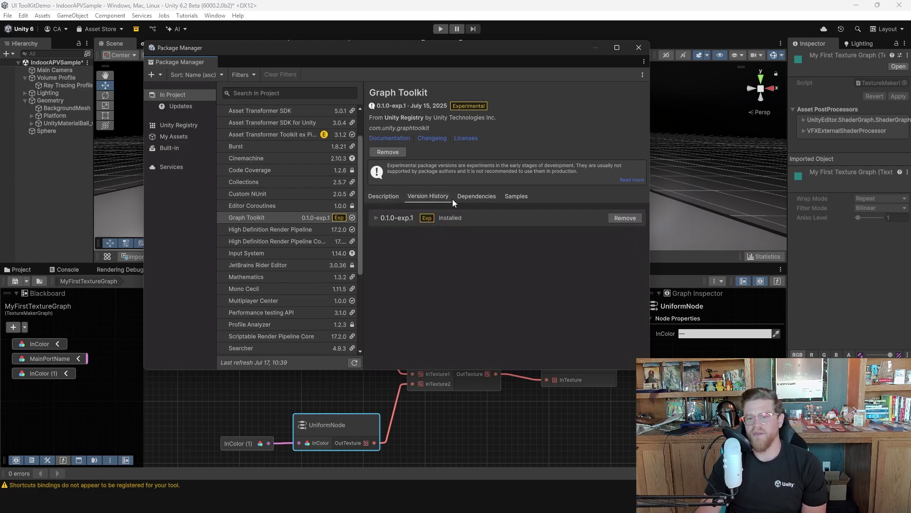
click(472, 200)
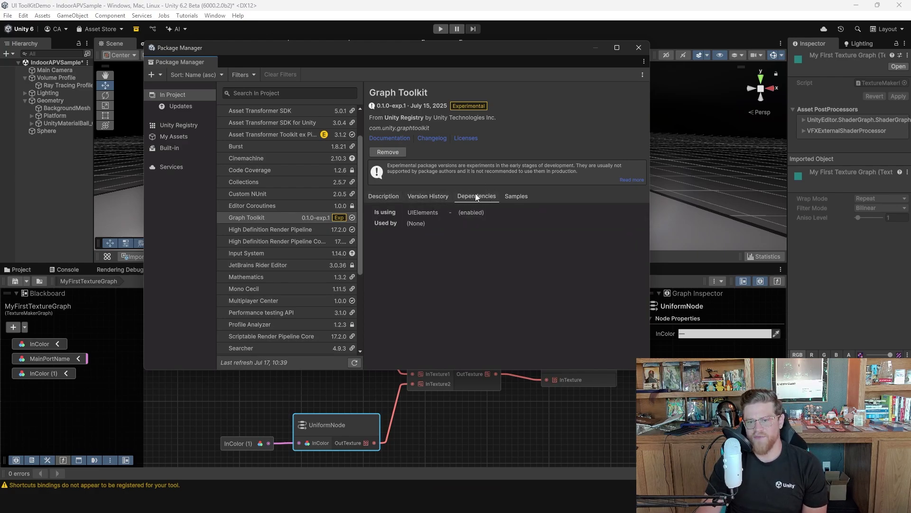
click(520, 195)
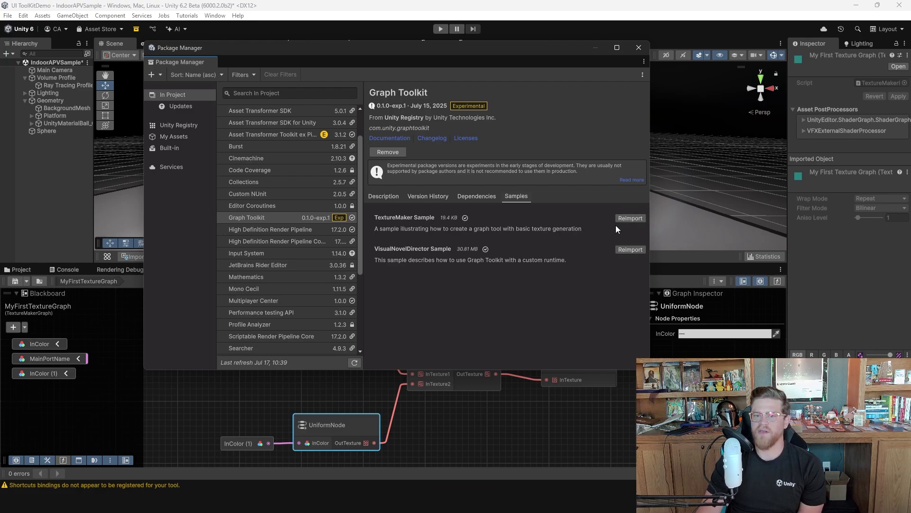
click(639, 48)
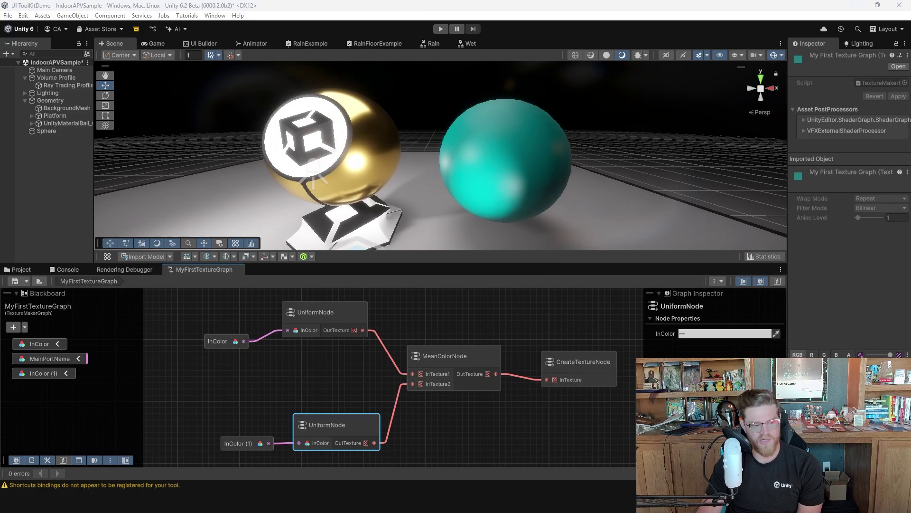
Step: In the Graph Toolkit docs, expand Samples and read the Texture Maker sample introduction
key(alt+Tab)
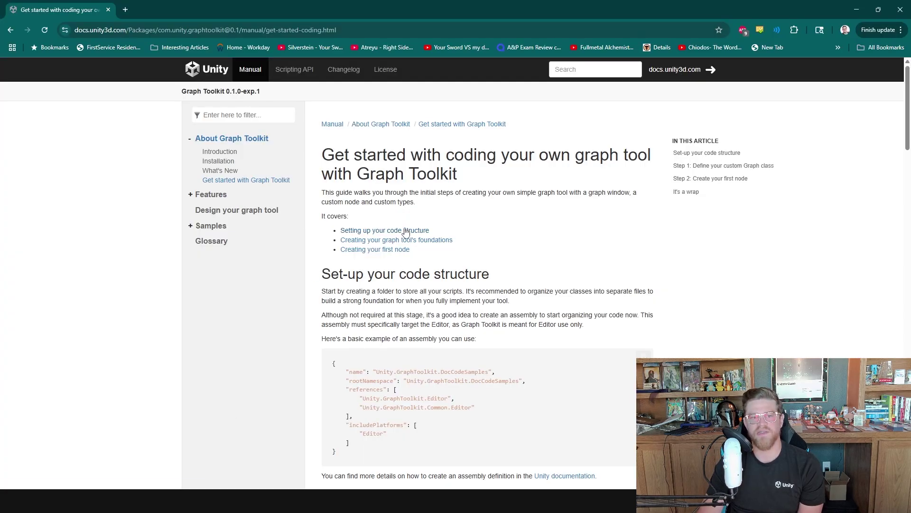
click(191, 226)
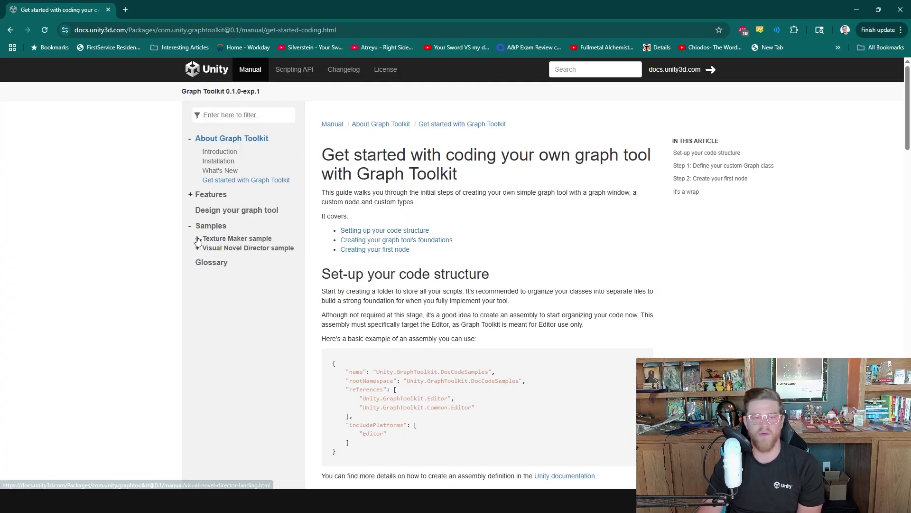
click(205, 238)
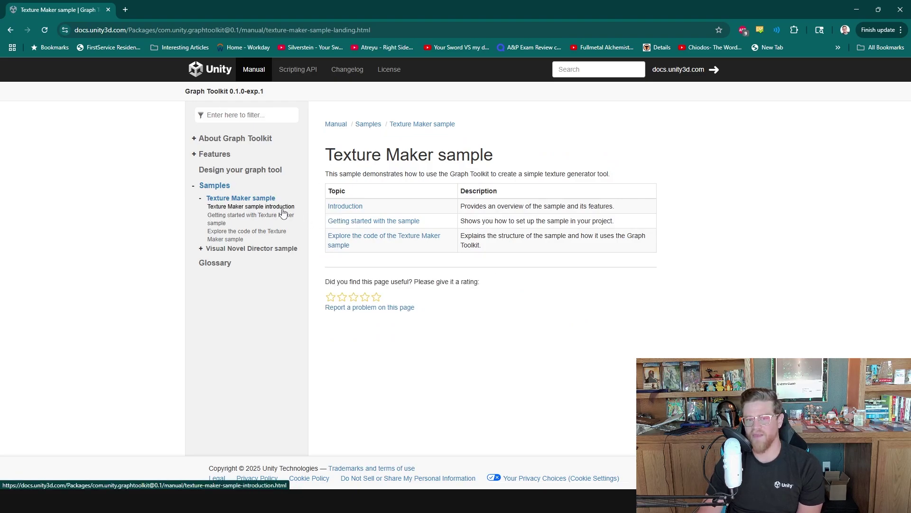
click(285, 213)
scroll(511, 229, down, 4)
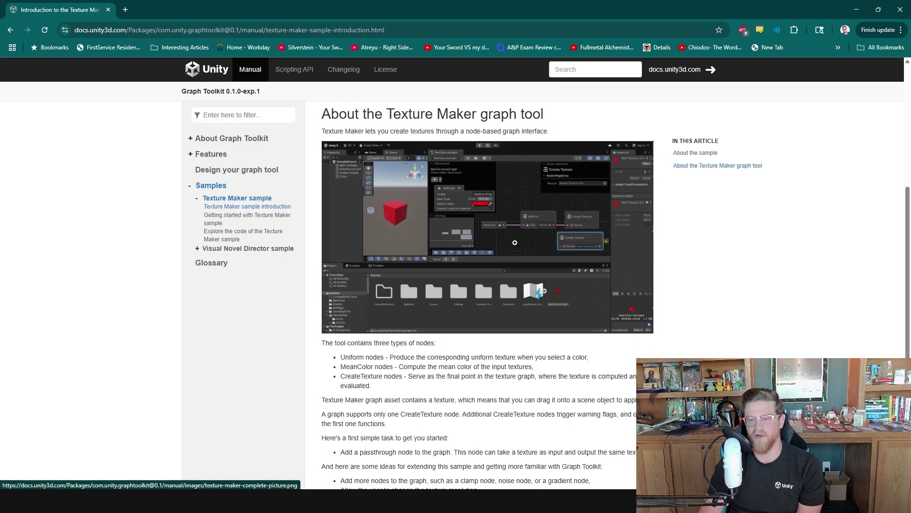
Step: Open and read the Visual Novel Director sample introduction page
click(197, 251)
click(247, 249)
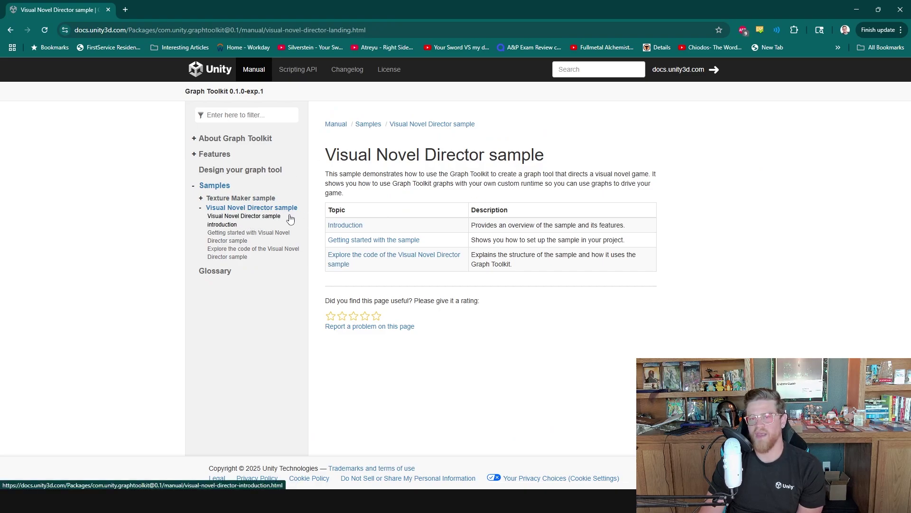
click(259, 219)
scroll(535, 267, down, 6)
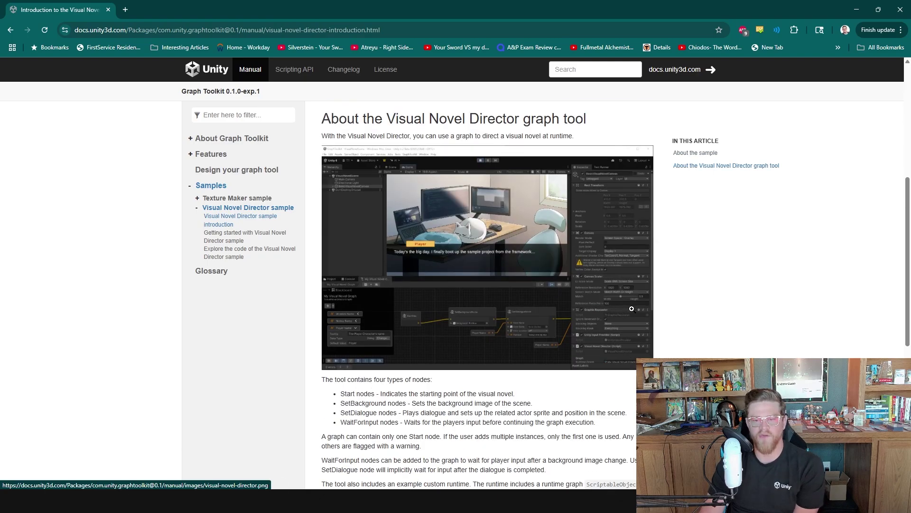
scroll(500, 319, up, 4)
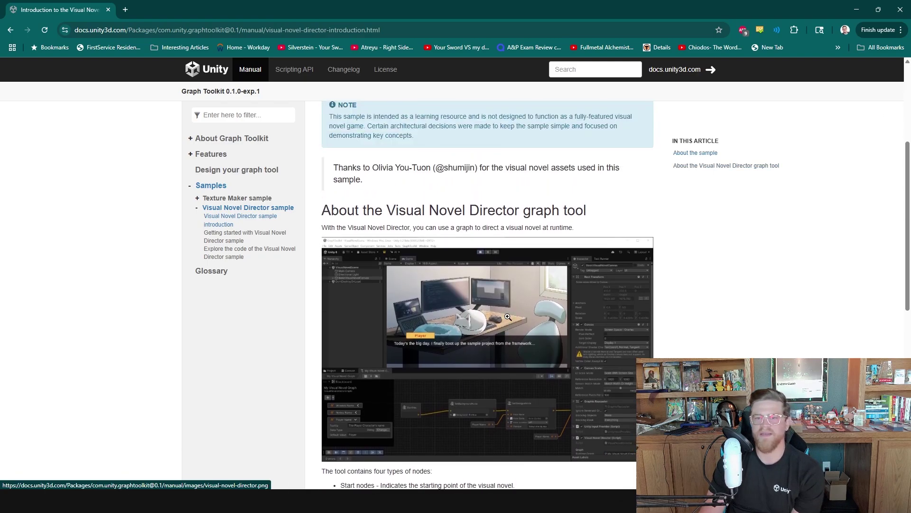
scroll(586, 313, up, 1)
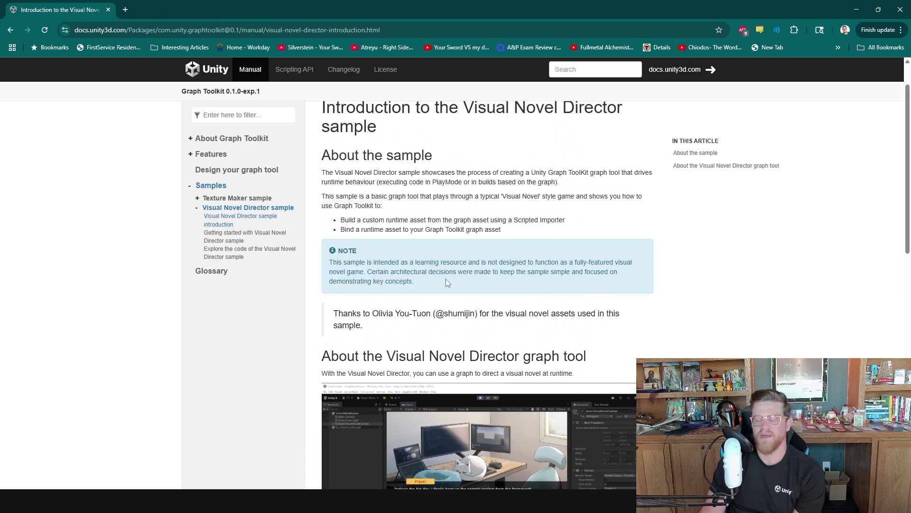
scroll(538, 356, down, 1)
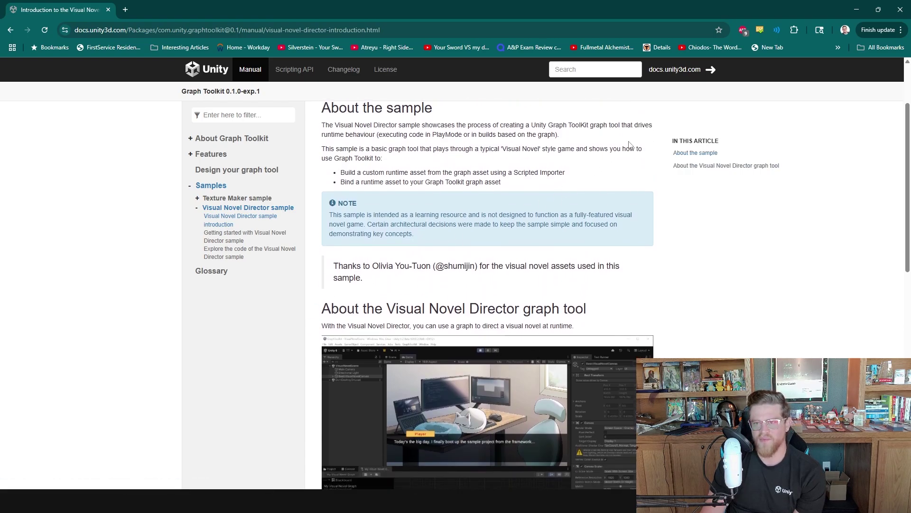
scroll(682, 338, down, 3)
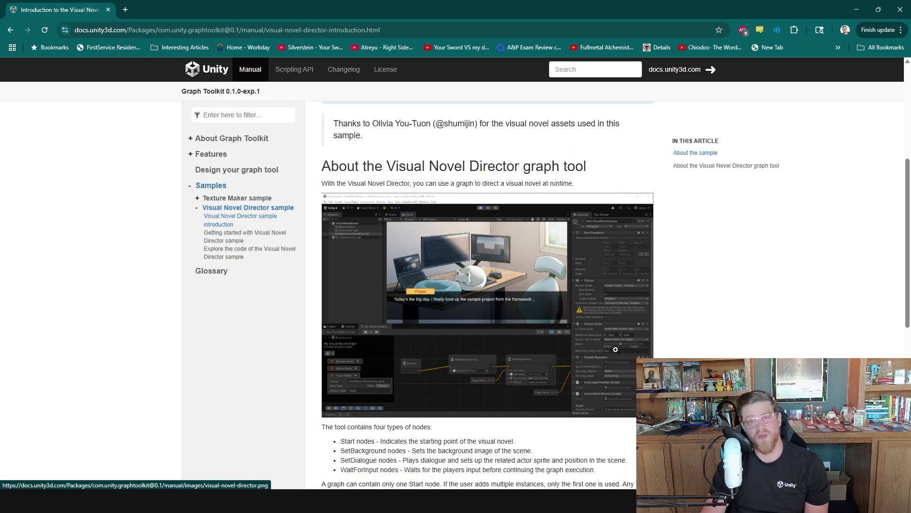
scroll(579, 334, up, 4)
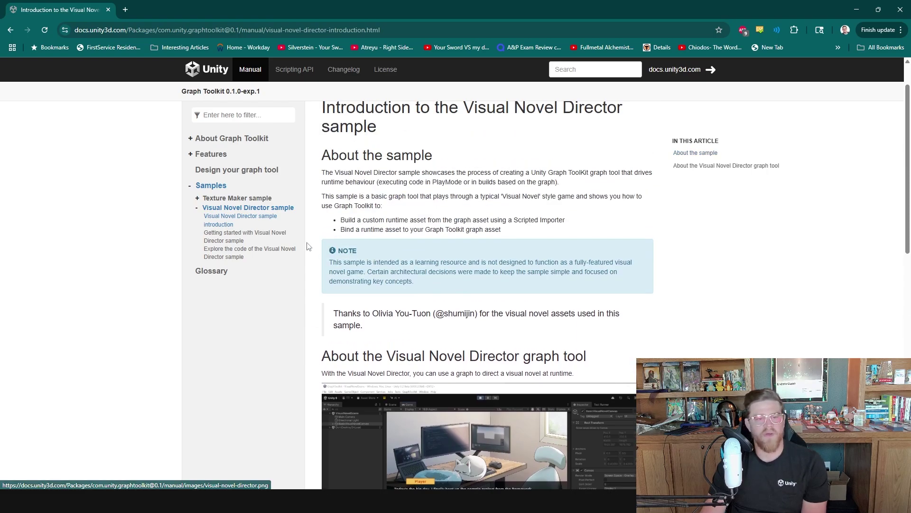
Step: Collapse the Visual Novel Director entry in the sidebar and expand About Graph Toolkit
click(197, 208)
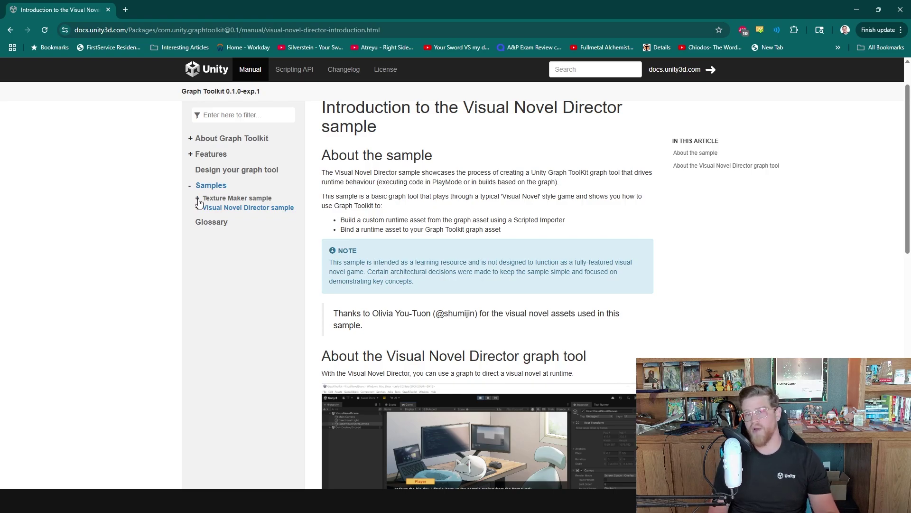
scroll(360, 244, down, 5)
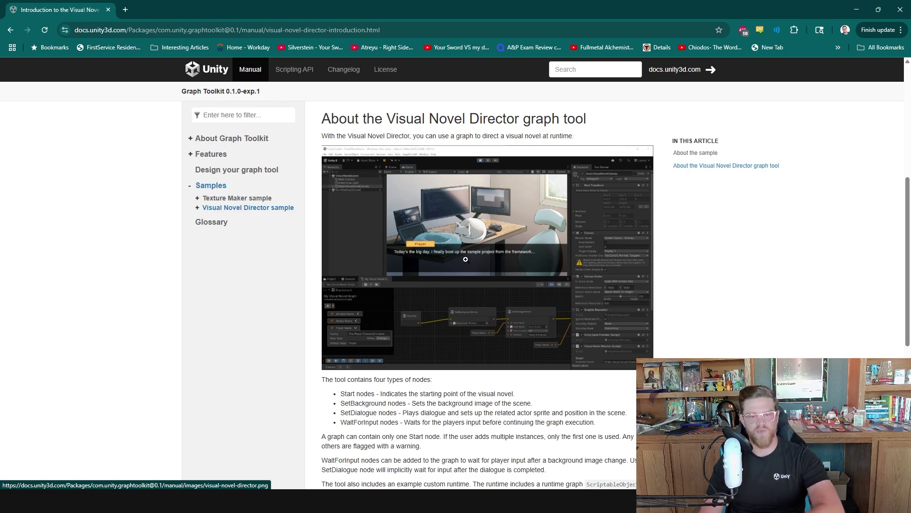
click(190, 139)
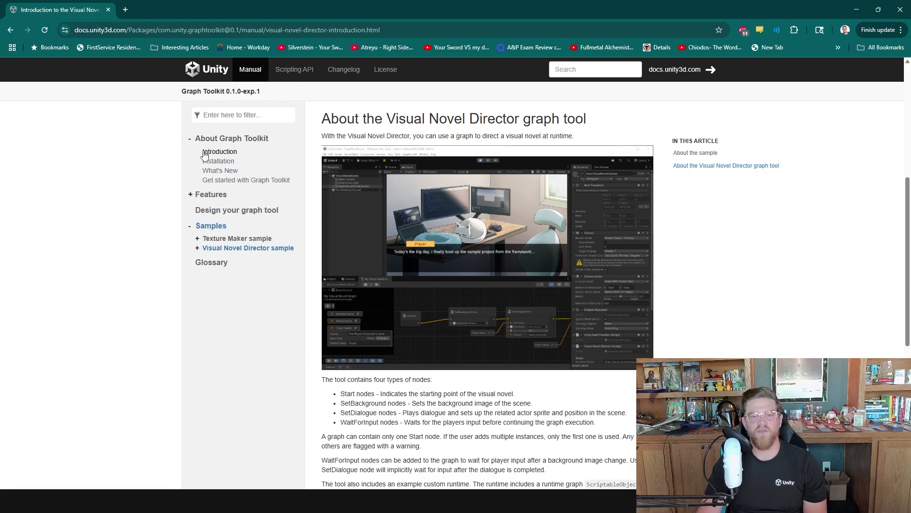
Step: Read the Get started with Graph Toolkit page to its final script, then minimize Chrome
click(230, 180)
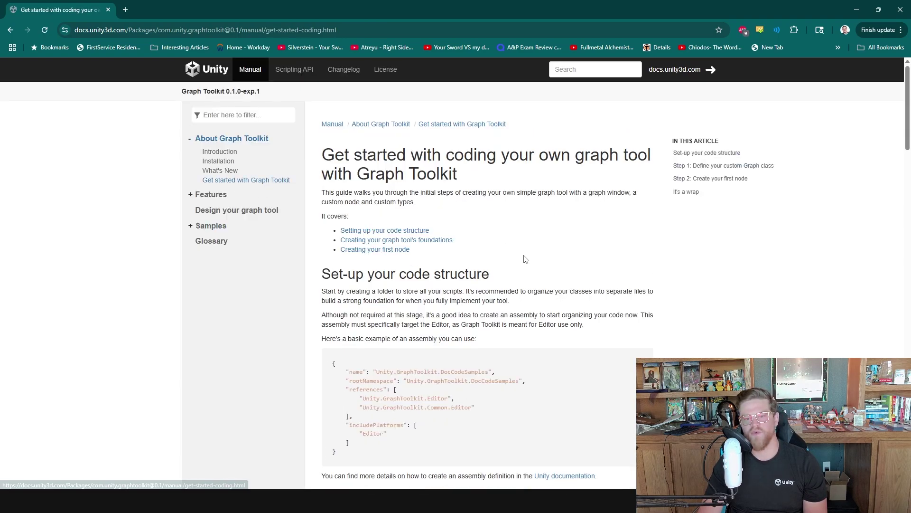
scroll(524, 251, down, 3)
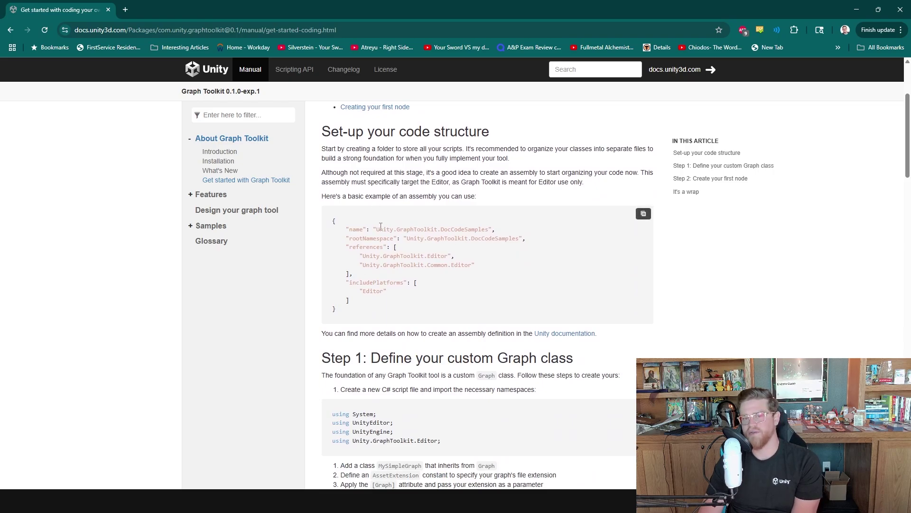
scroll(444, 237, down, 4)
scroll(451, 257, down, 1)
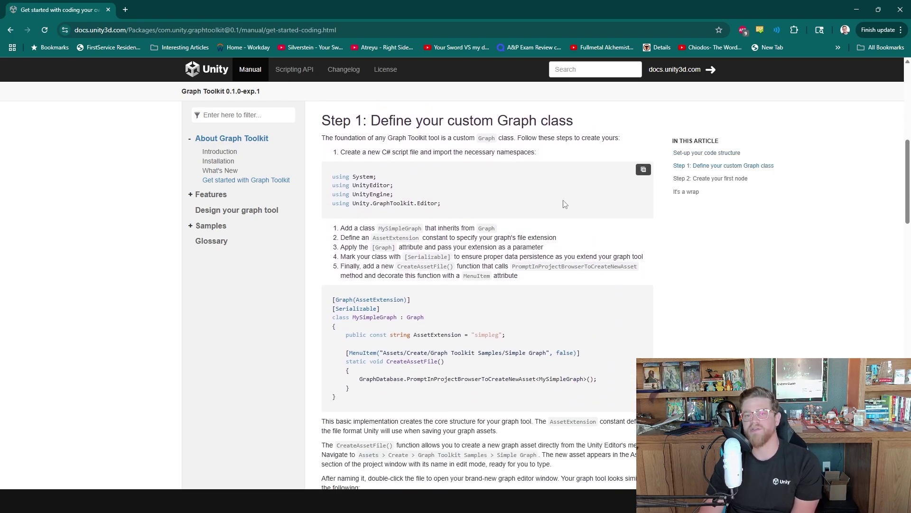
scroll(522, 214, down, 2)
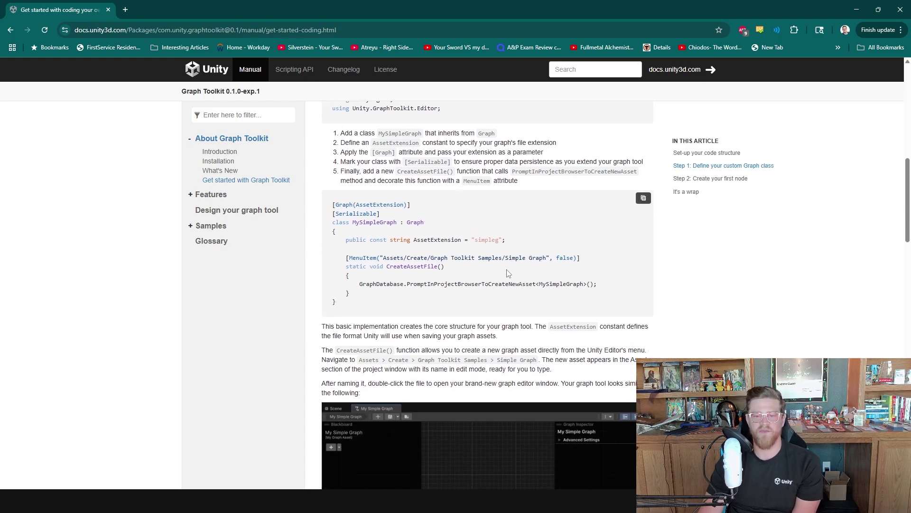
scroll(508, 272, down, 2)
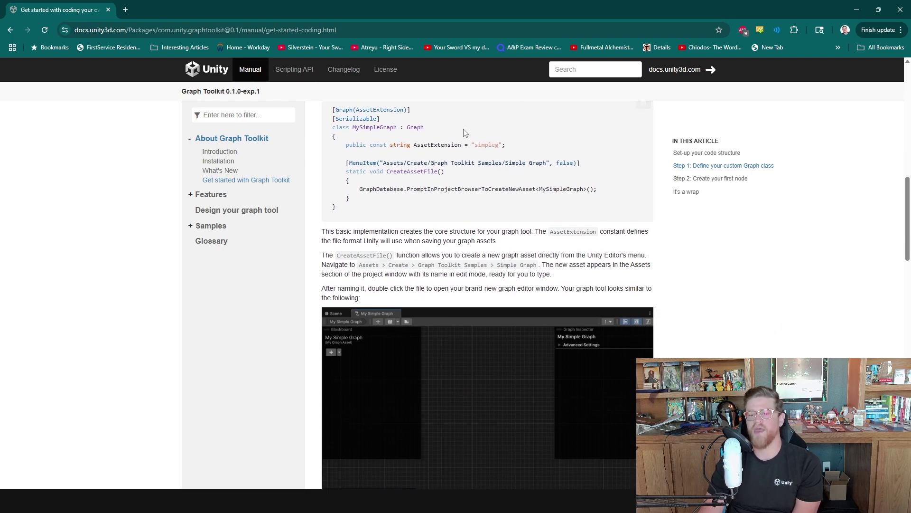
scroll(732, 250, down, 5)
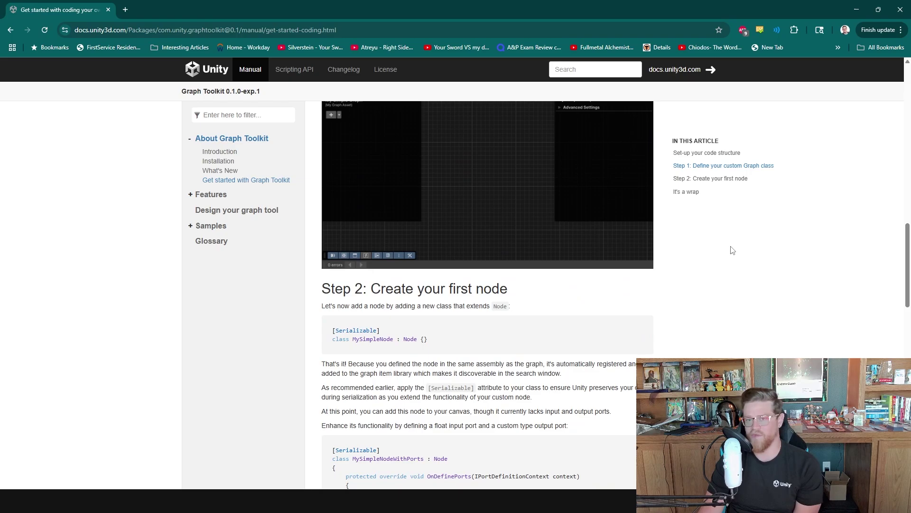
scroll(731, 247, down, 9)
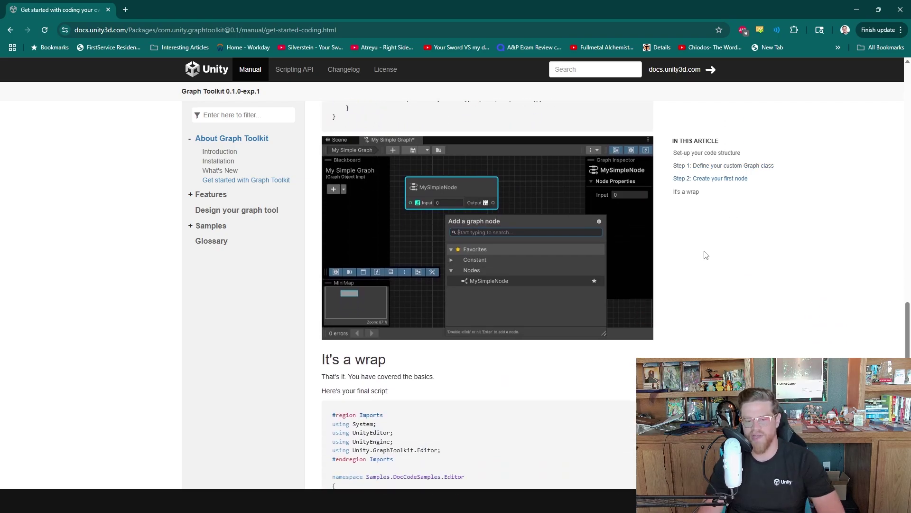
scroll(705, 251, down, 9)
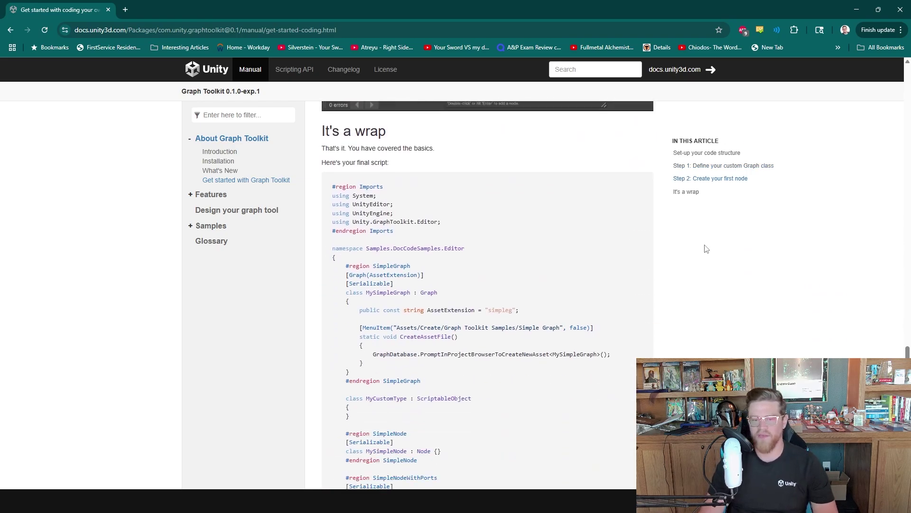
click(853, 9)
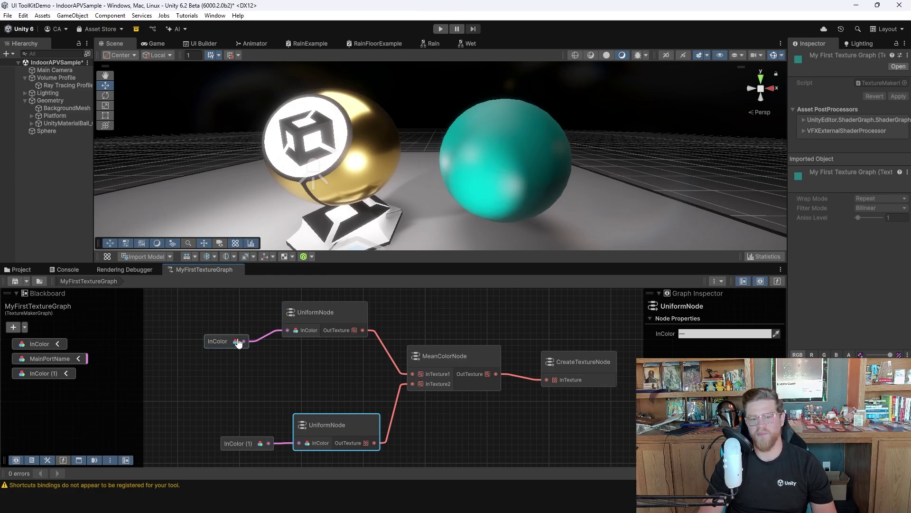
Step: Inspect the UniformNode, MeanColorNode and InColor variable in MyFirstTextureGraph
click(331, 314)
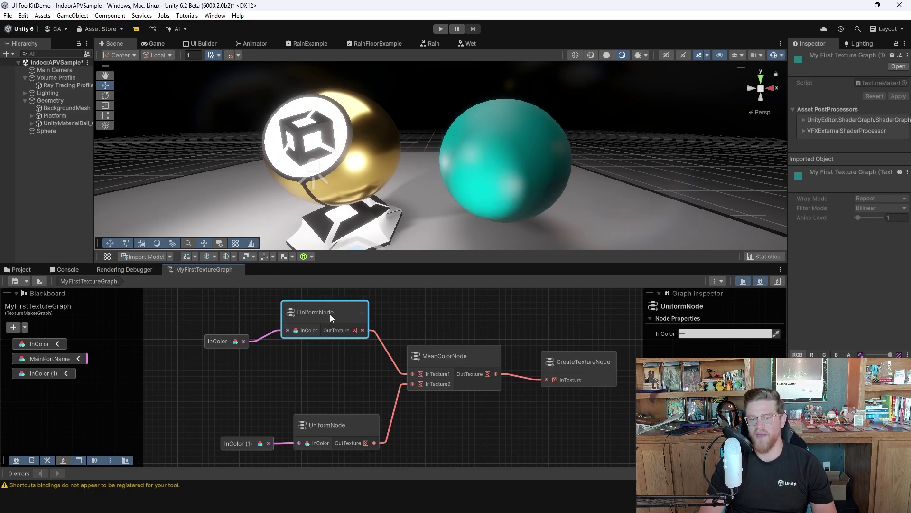
click(457, 354)
click(224, 339)
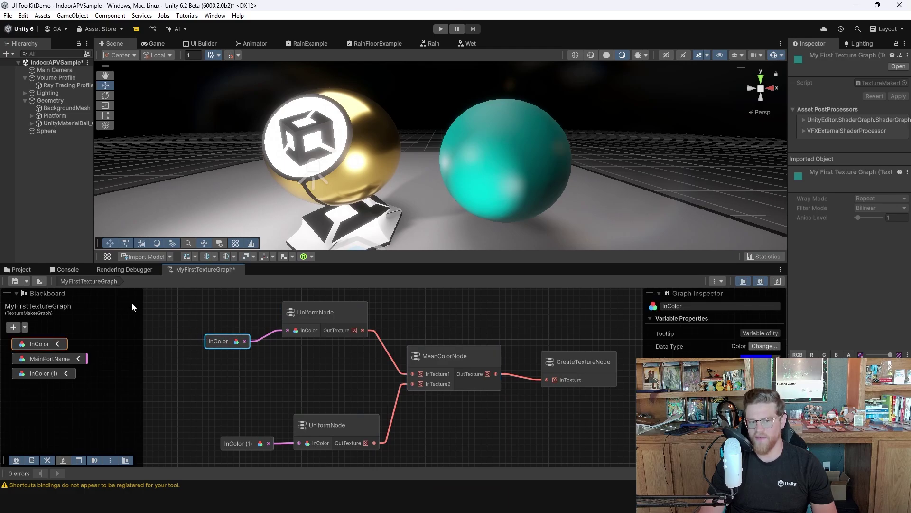
Step: Browse to Samples > Graph Toolkit > 0.1.0-exp.1 > TextureMaker Sample in the Project panel
click(19, 269)
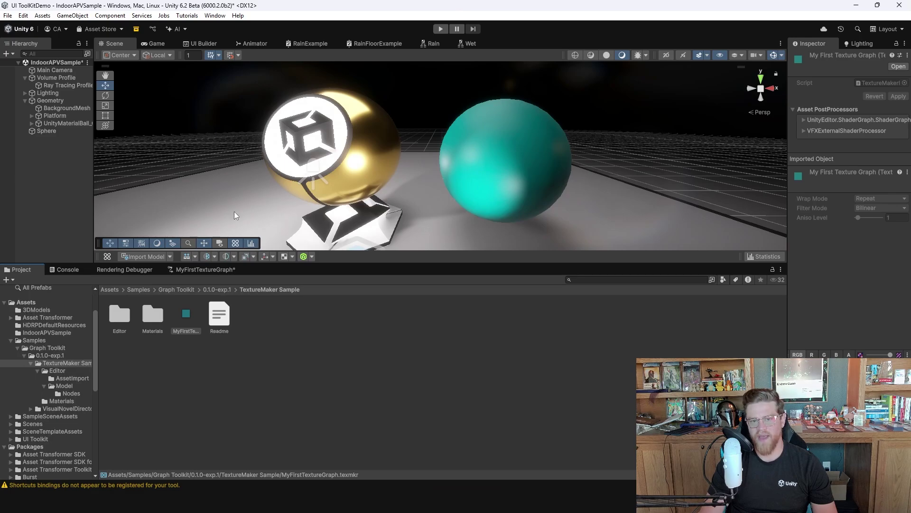
click(45, 347)
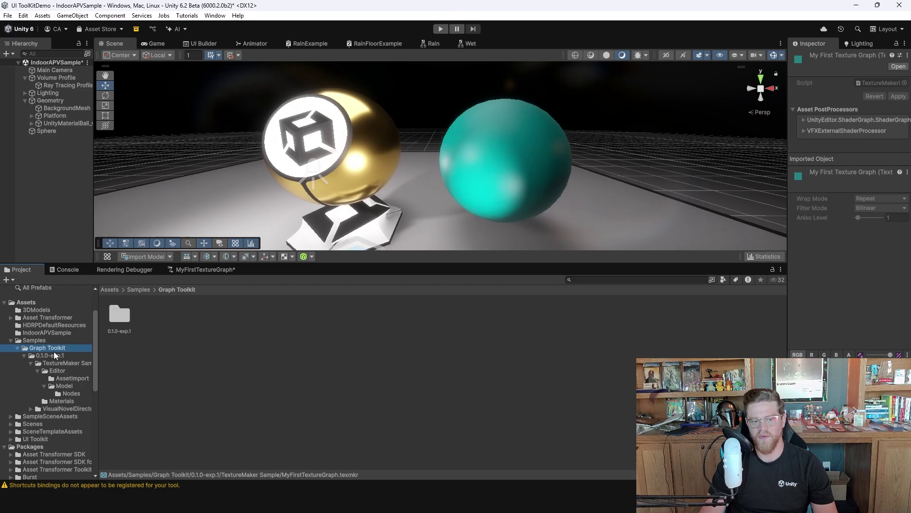
click(56, 355)
click(66, 362)
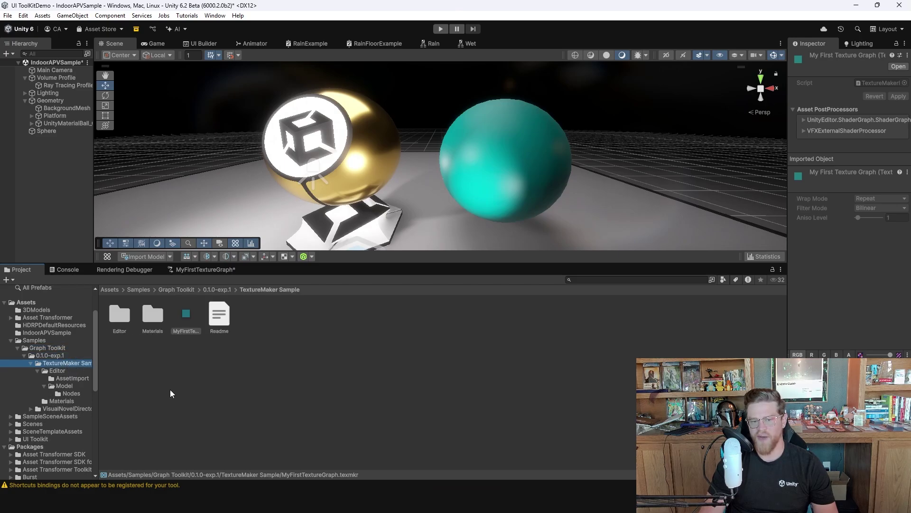
click(183, 356)
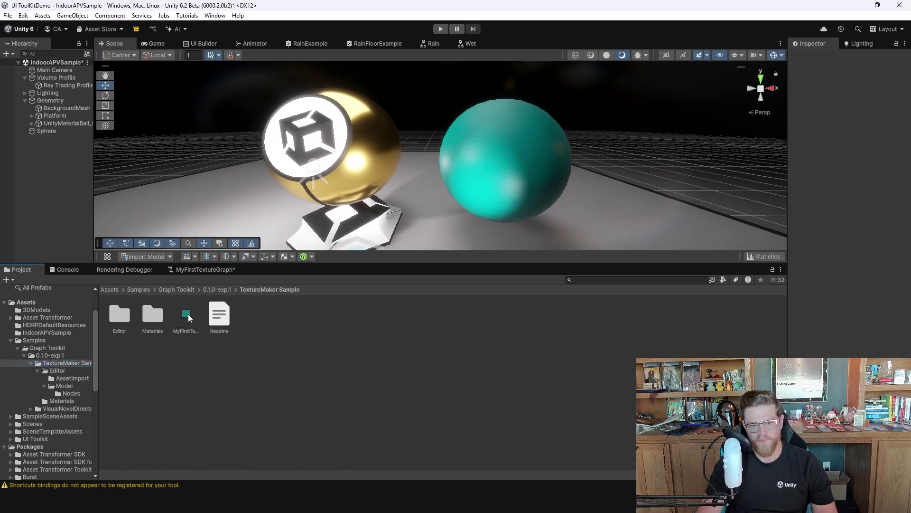
click(187, 315)
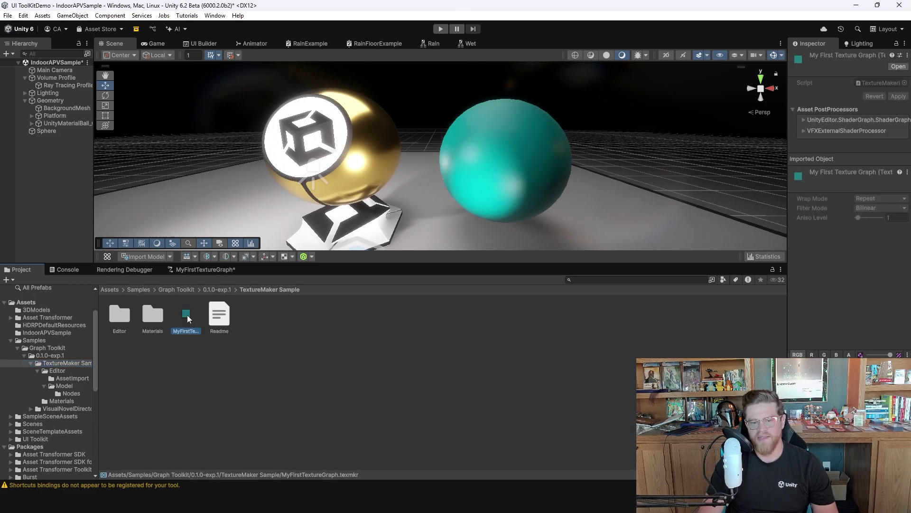
Step: Open Editor > Model > Nodes and read the UniformNode and MeanColorNode scripts in a wider preview
click(282, 319)
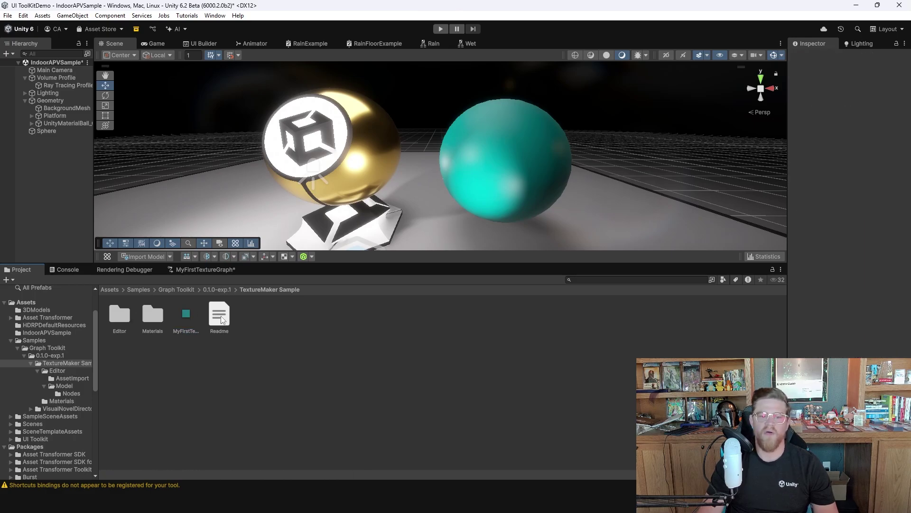
double_click(126, 318)
double_click(152, 318)
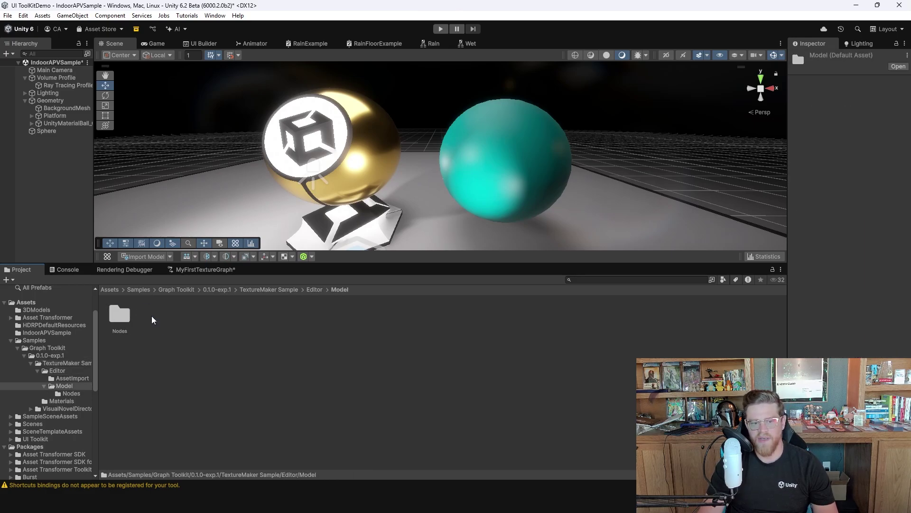
double_click(120, 315)
click(210, 324)
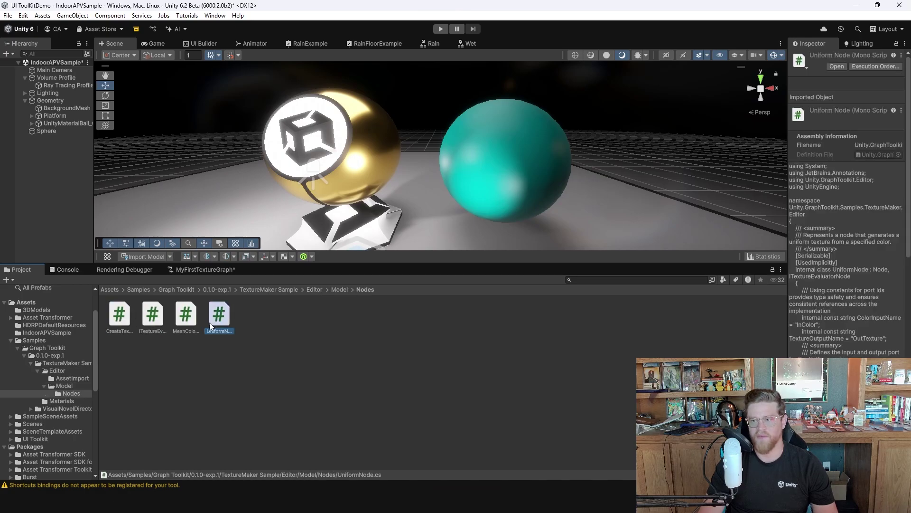
drag(789, 132, 434, 163)
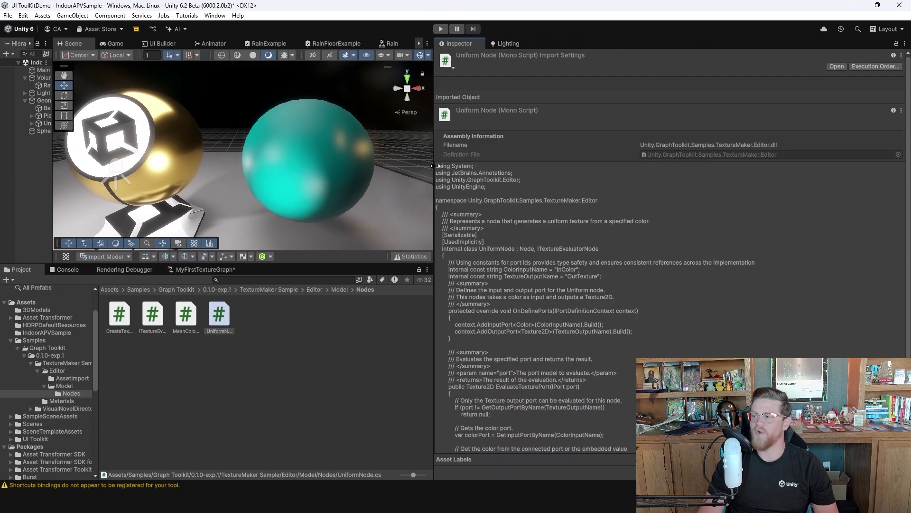
click(189, 317)
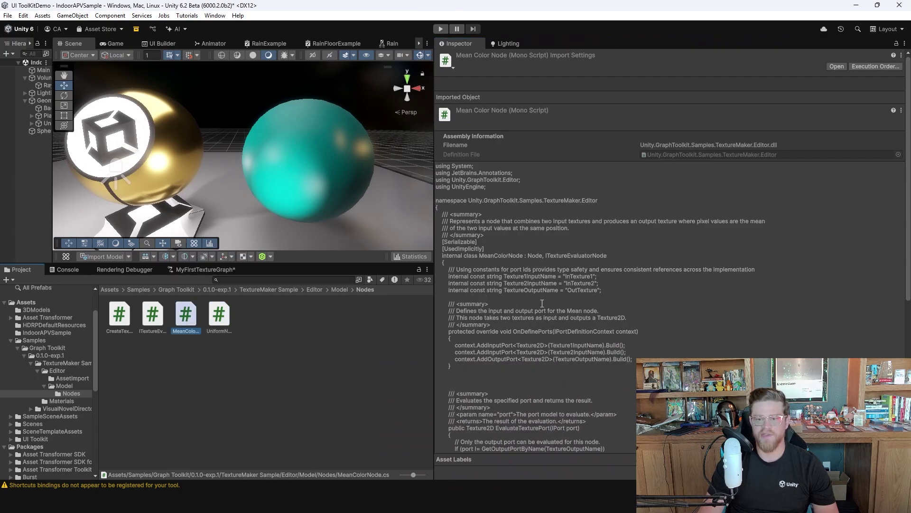
scroll(542, 303, down, 10)
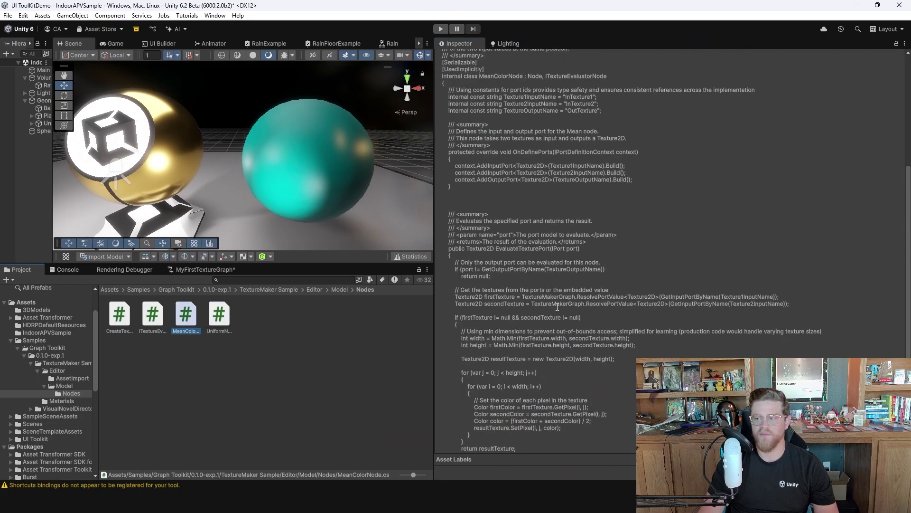
Step: Read CreateTextureNode, recheck MeanColorNode and UniformNode, then return to the TextureMaker Sample folder
click(120, 319)
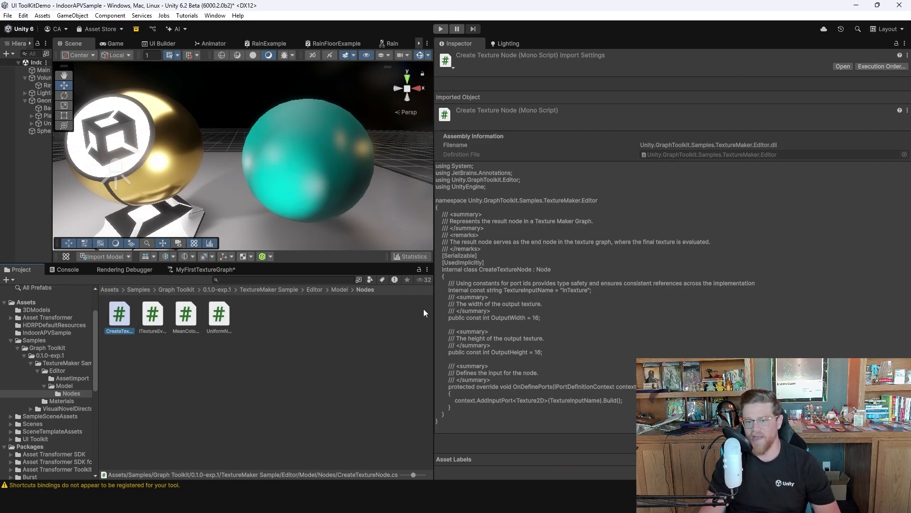
click(197, 323)
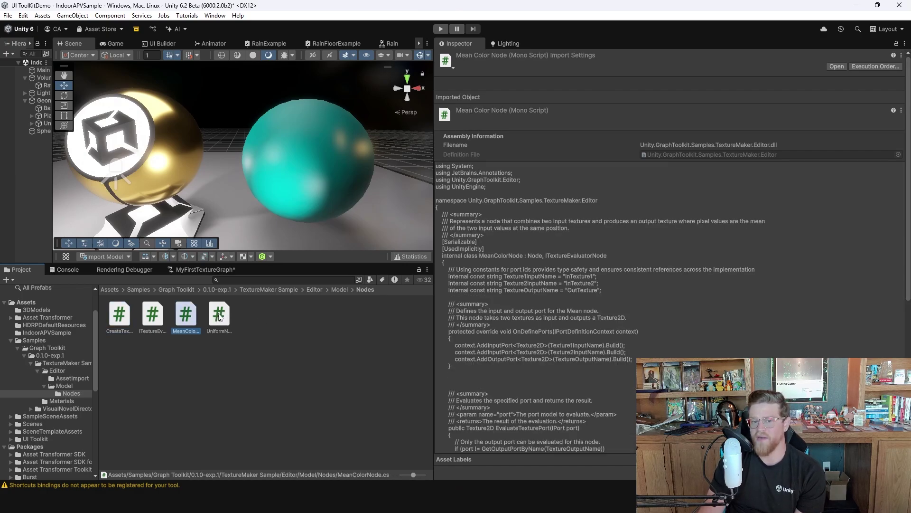
click(219, 315)
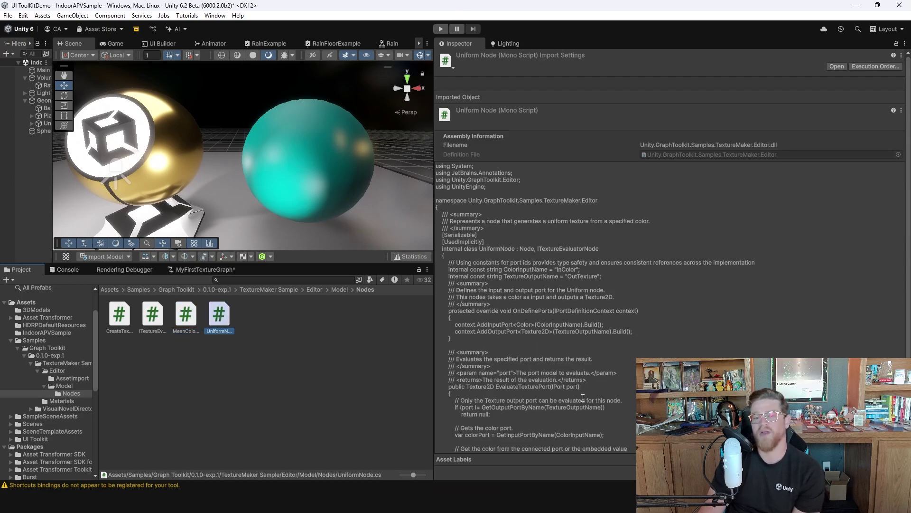
scroll(619, 355, down, 3)
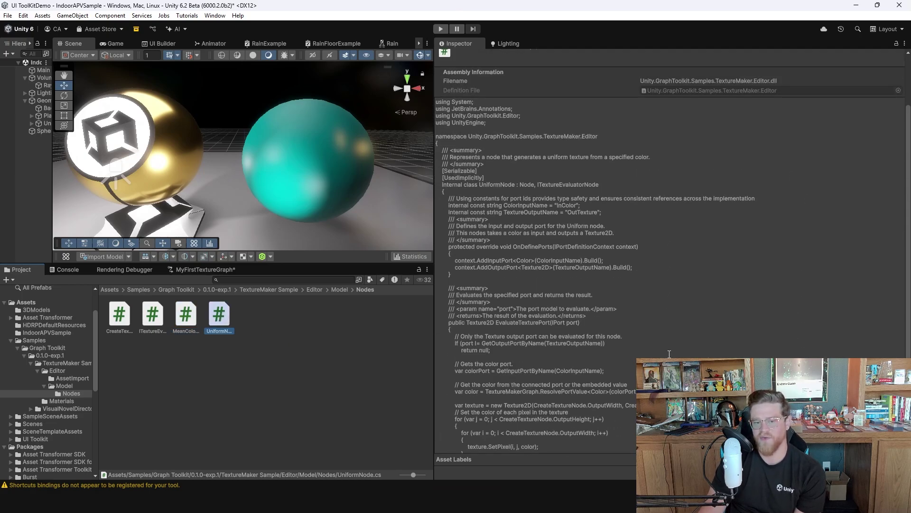
click(188, 316)
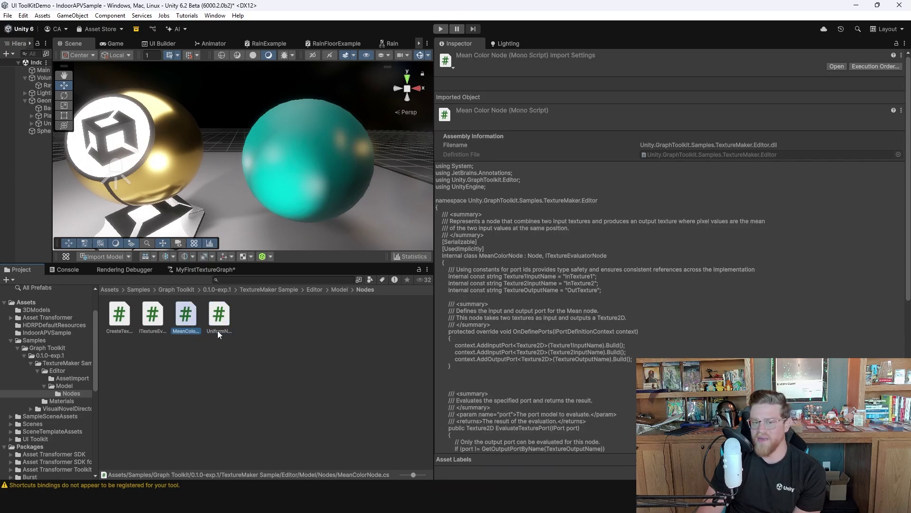
scroll(603, 254, down, 10)
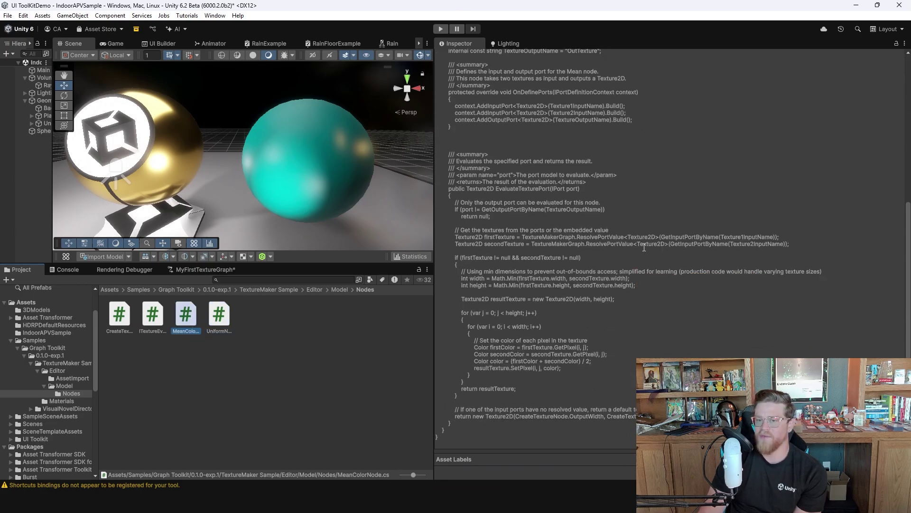
scroll(605, 252, up, 10)
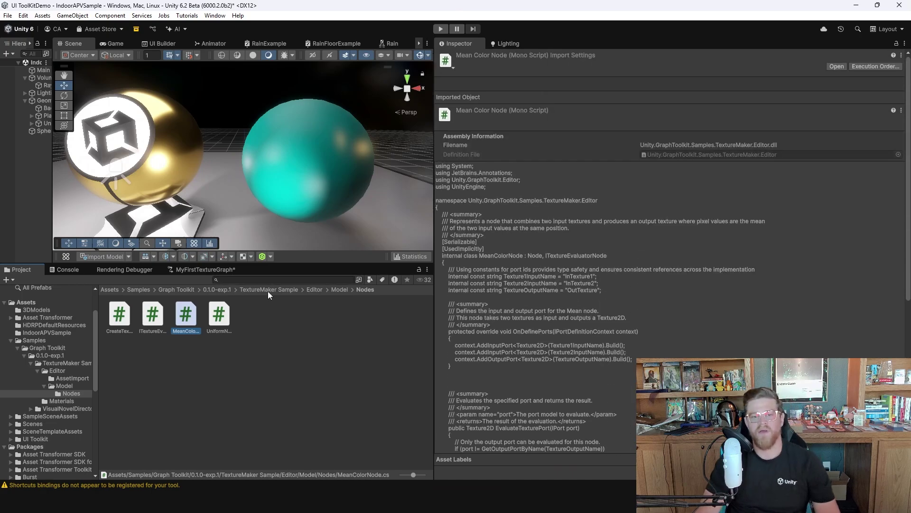
click(269, 290)
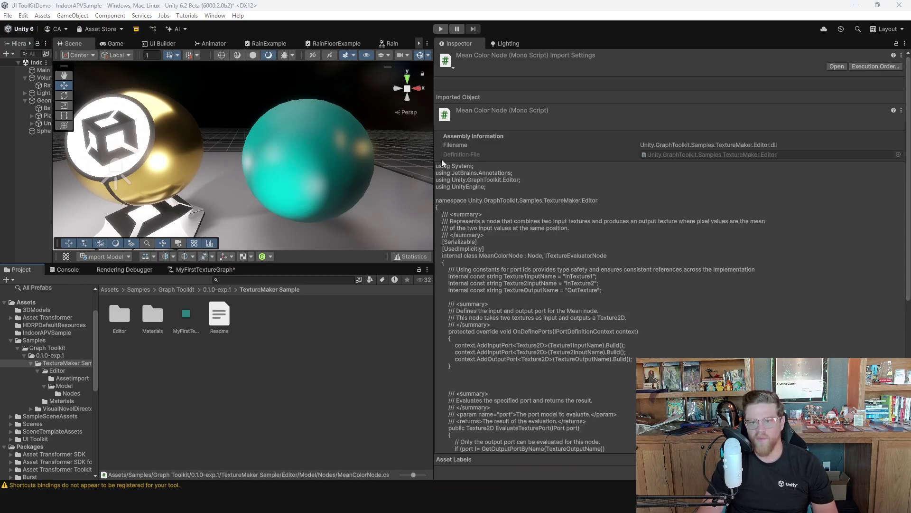
drag(441, 159, 780, 150)
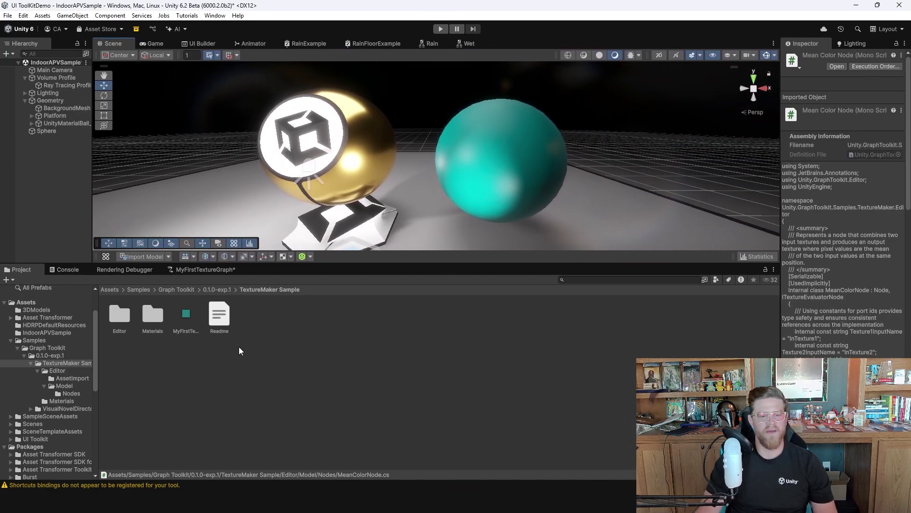
Step: Create a new Texture Maker Graph asset named MySecondTextureGraph in the TextureMaker Sample folder
click(254, 350)
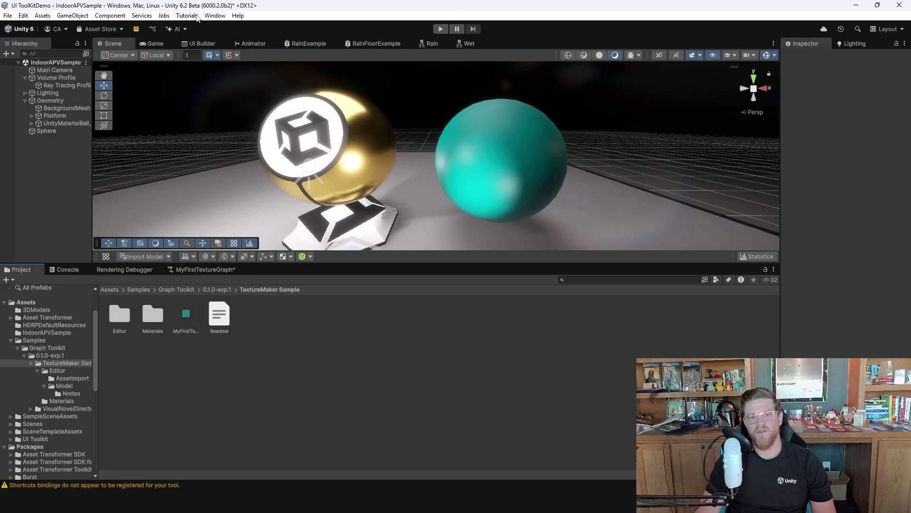
click(44, 15)
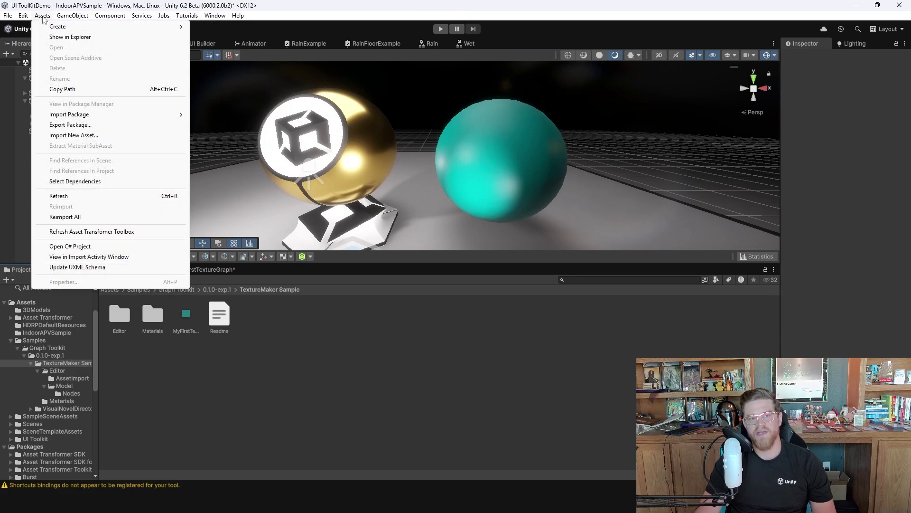
click(46, 14)
click(44, 16)
mouse_move(95, 27)
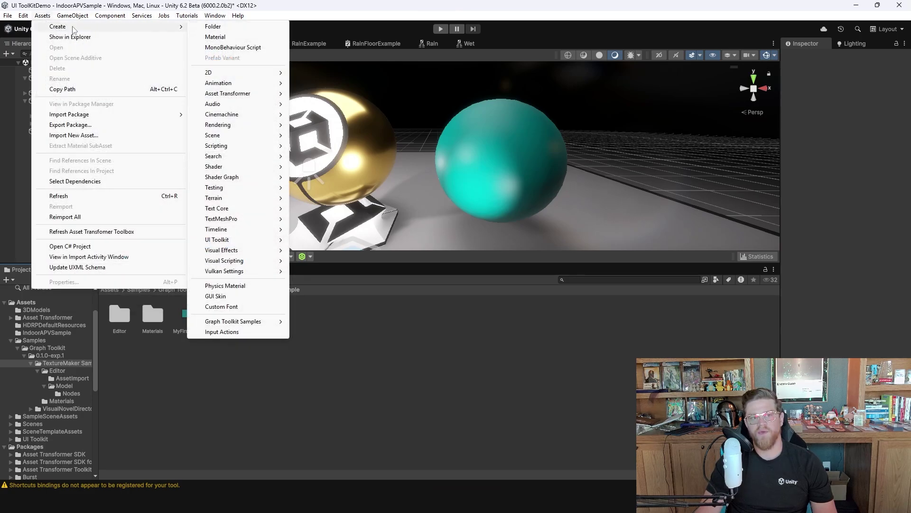
mouse_move(259, 322)
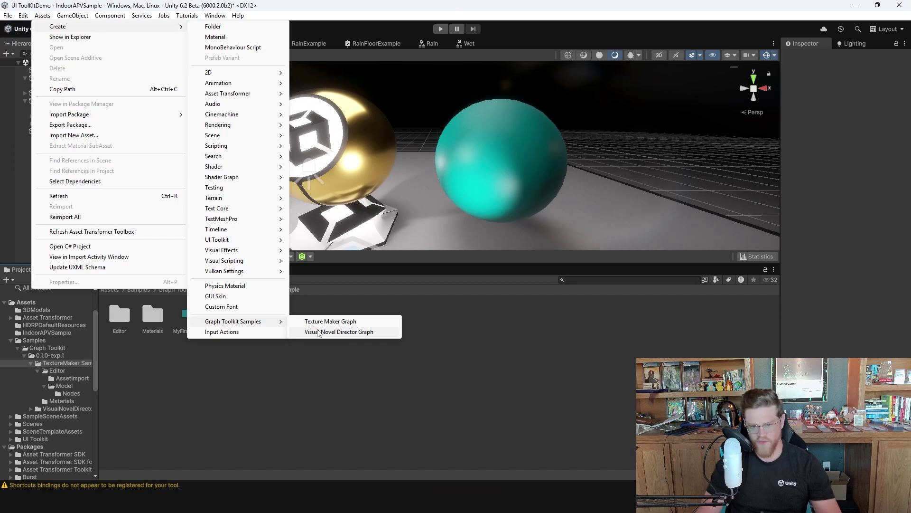
click(354, 322)
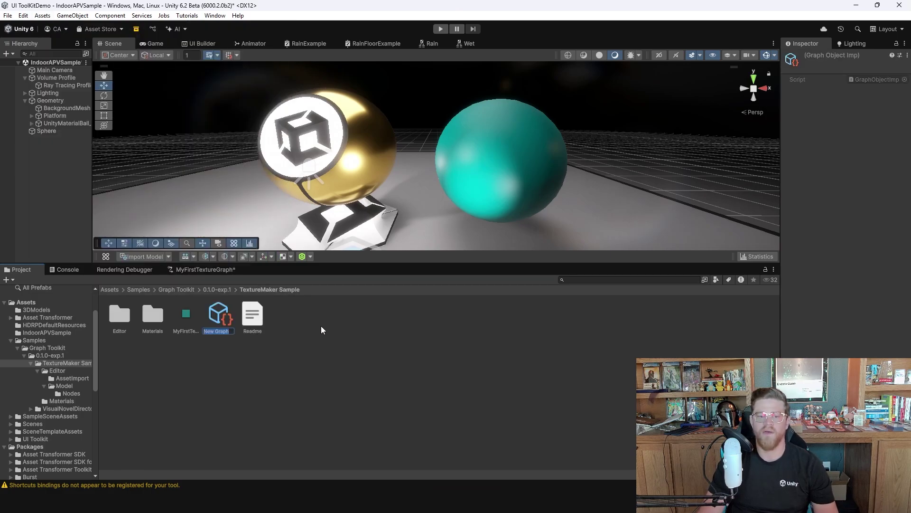
text(M)
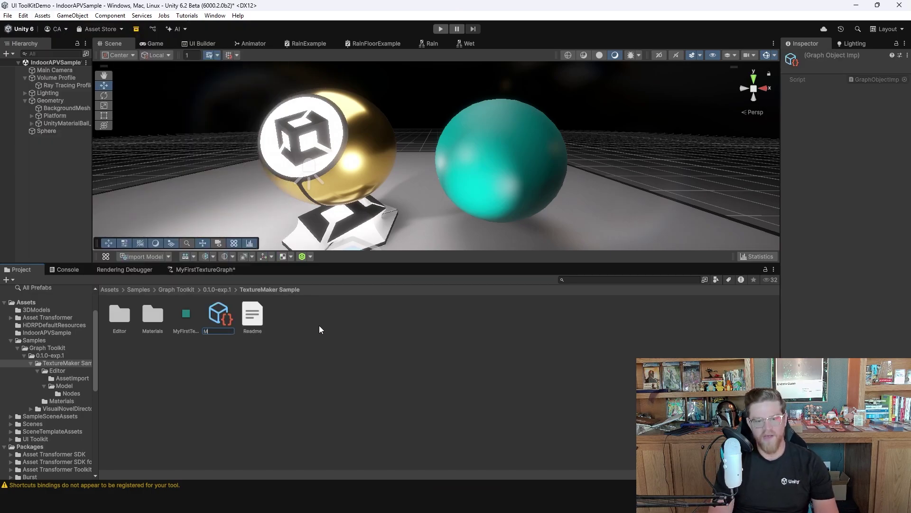
text(y)
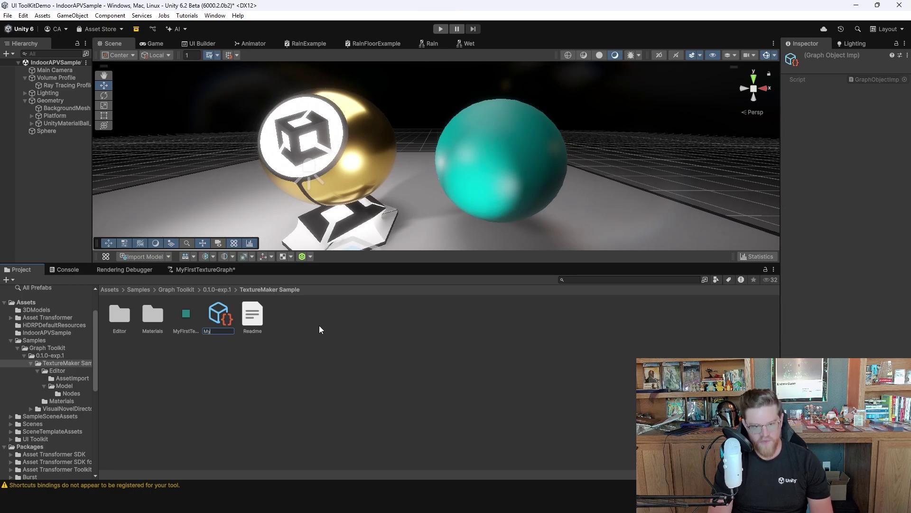
text(Sec)
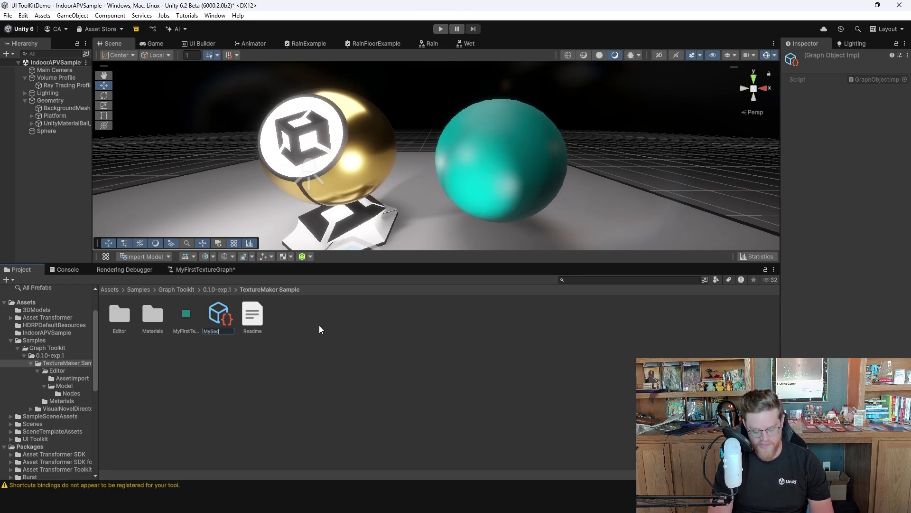
text(ondTextureGraph)
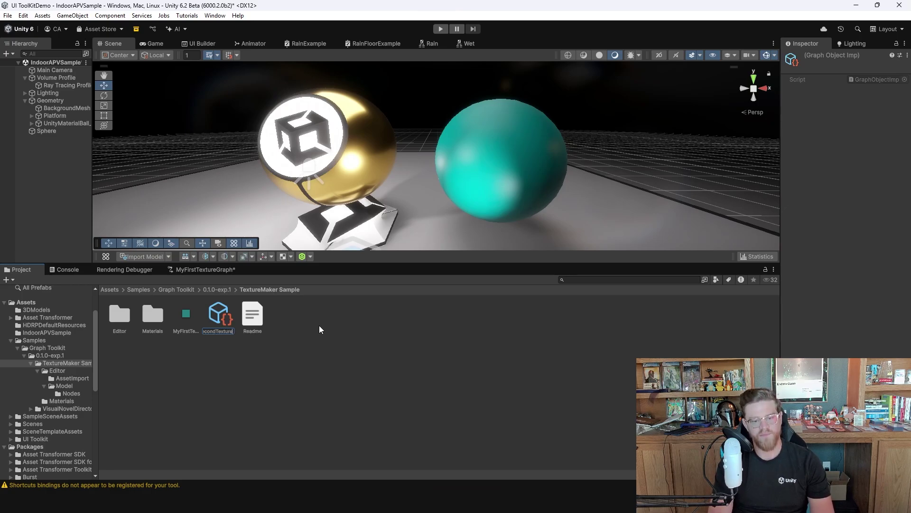
key(Return)
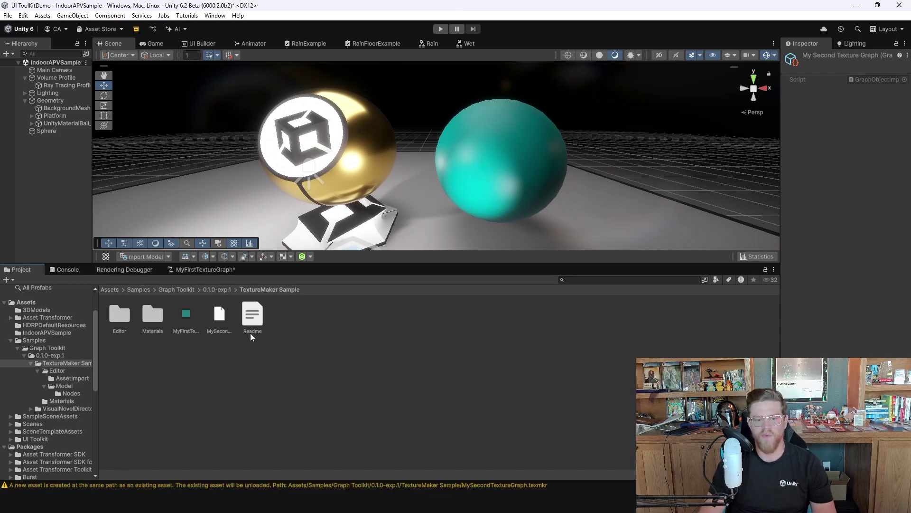
click(222, 317)
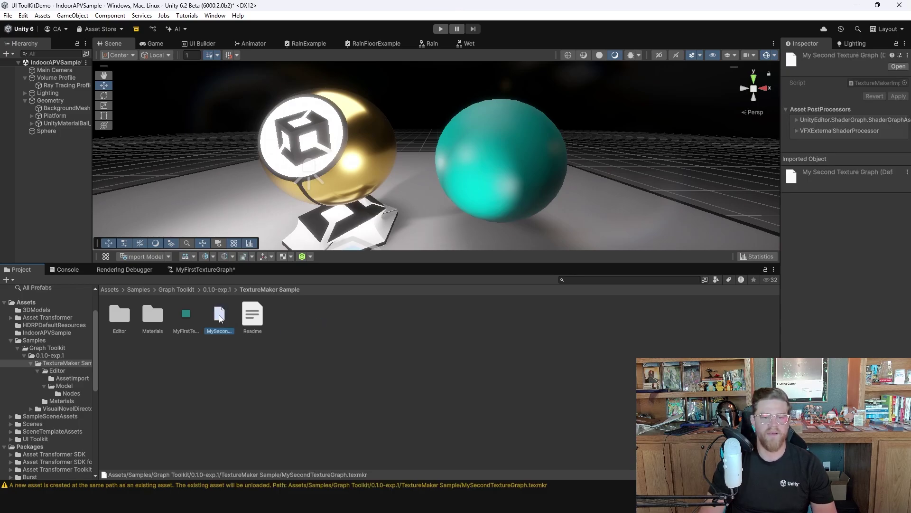
Step: Open MySecondTextureGraph in a larger graph editor and add a Color variable to the blackboard
double_click(220, 317)
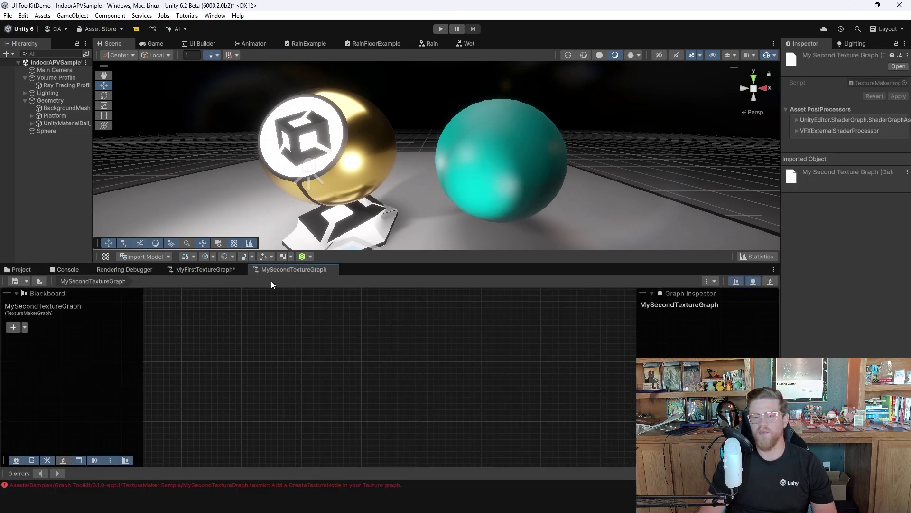
drag(373, 262, 361, 99)
scroll(354, 331, up, 3)
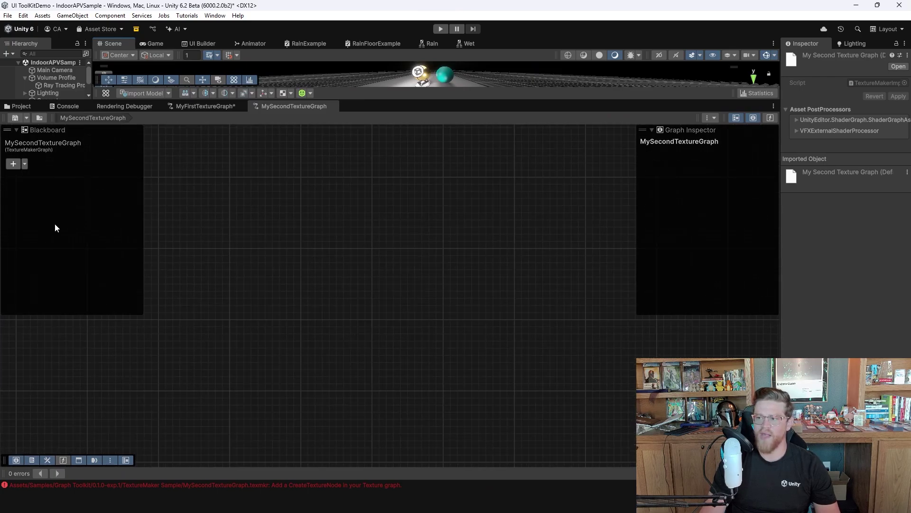
click(13, 164)
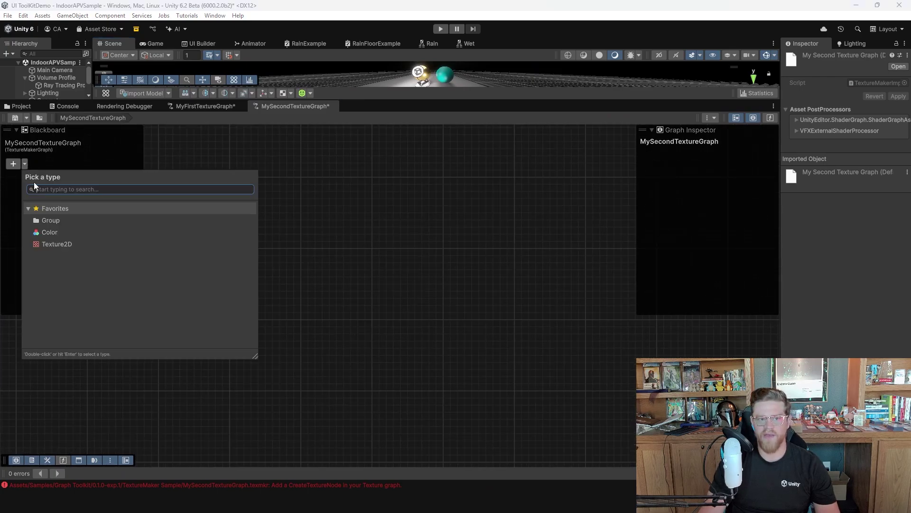
click(29, 211)
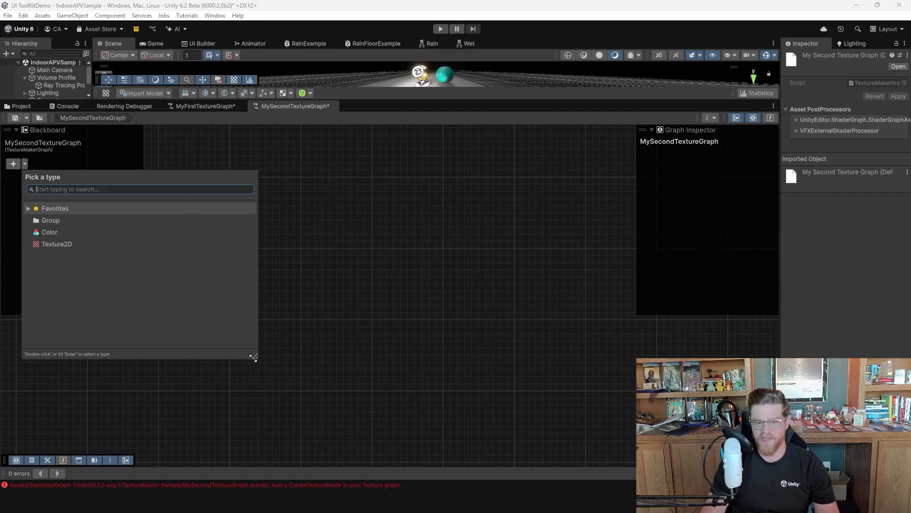
click(27, 209)
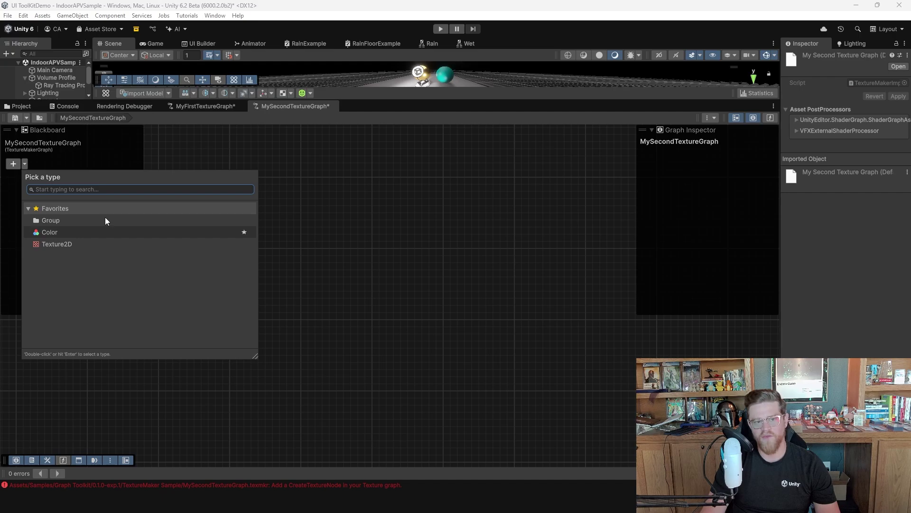
text(float)
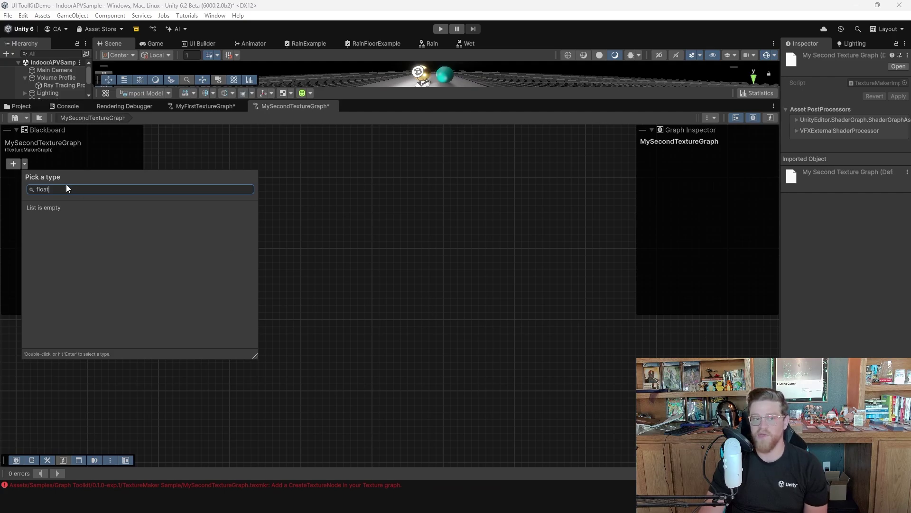
drag(57, 187, 14, 179)
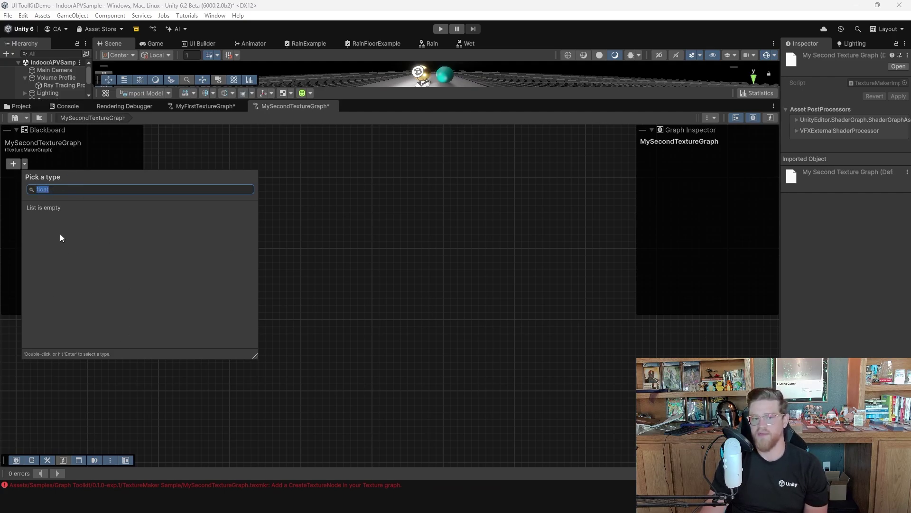
click(9, 175)
click(13, 163)
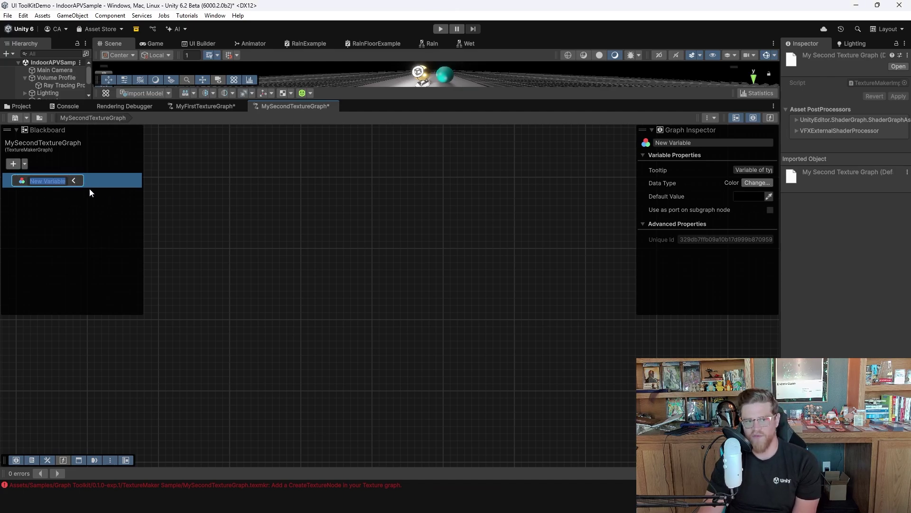
Step: Add a second Color variable, New Variable (1), and expand both variables' properties
click(24, 164)
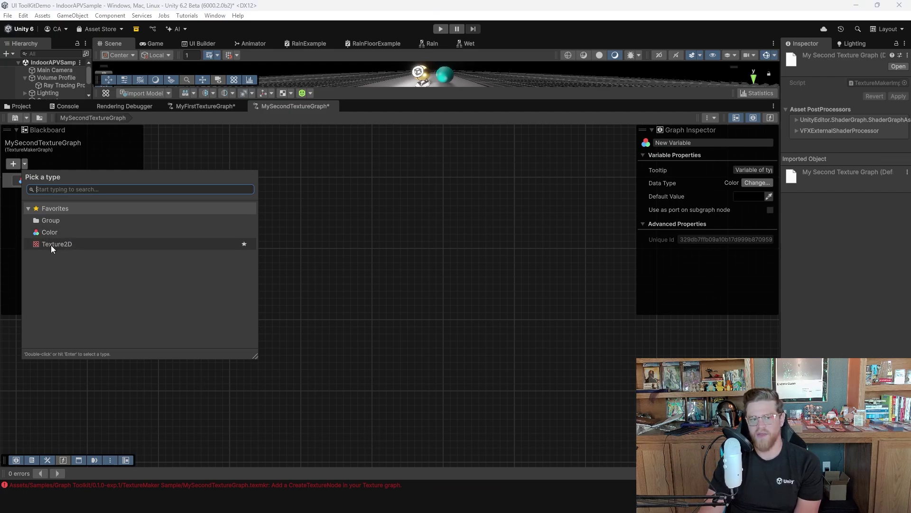
click(9, 235)
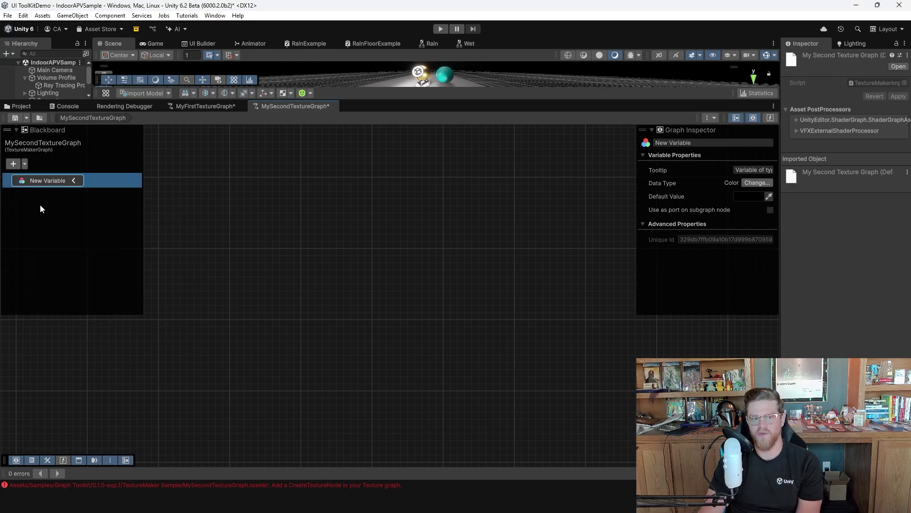
click(14, 163)
click(81, 196)
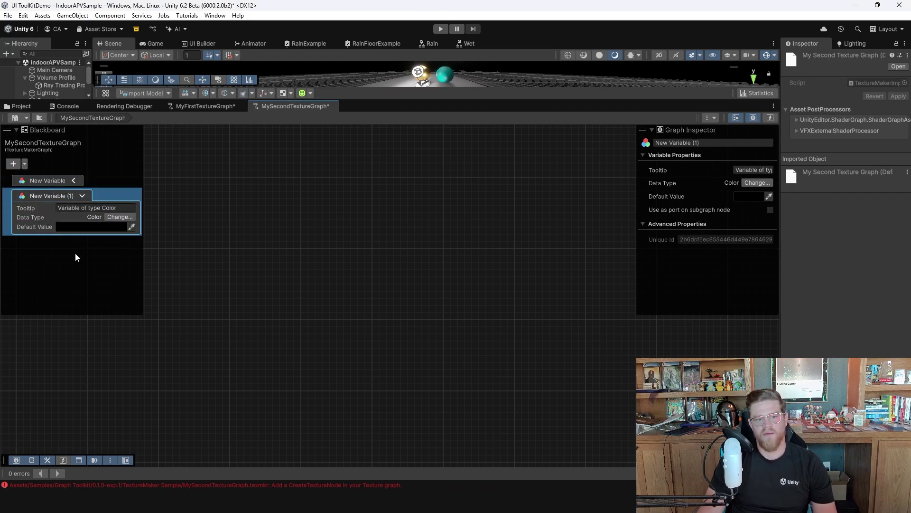
click(73, 180)
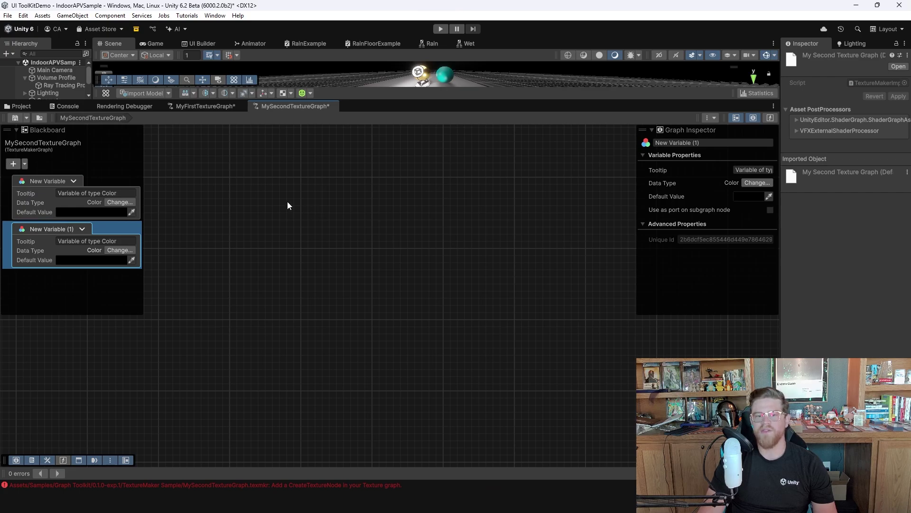
Step: Add a CreateTextureNode to the canvas and move it right and down
right_click(453, 202)
click(492, 204)
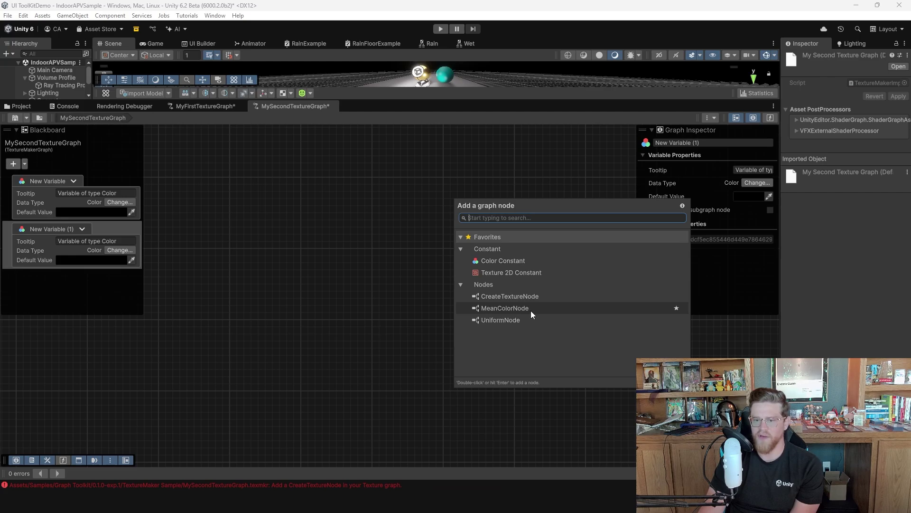
click(524, 298)
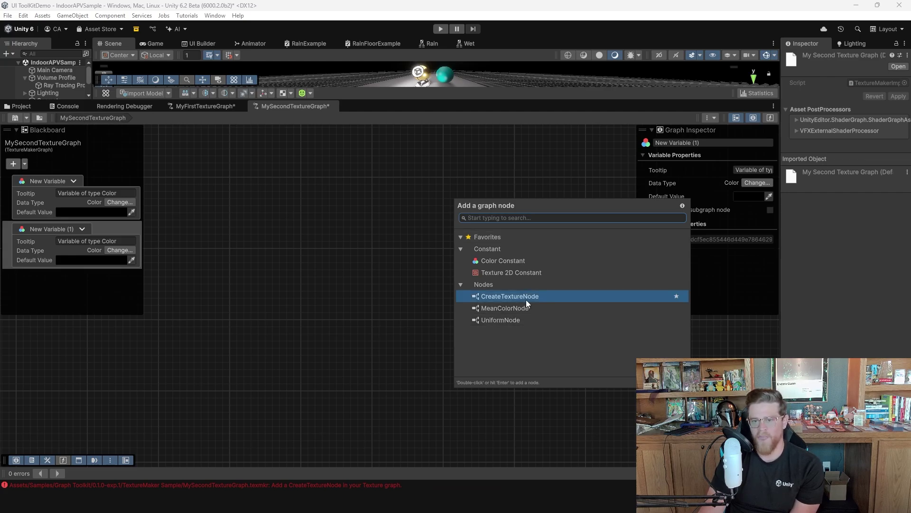
double_click(525, 299)
drag(508, 214, 536, 252)
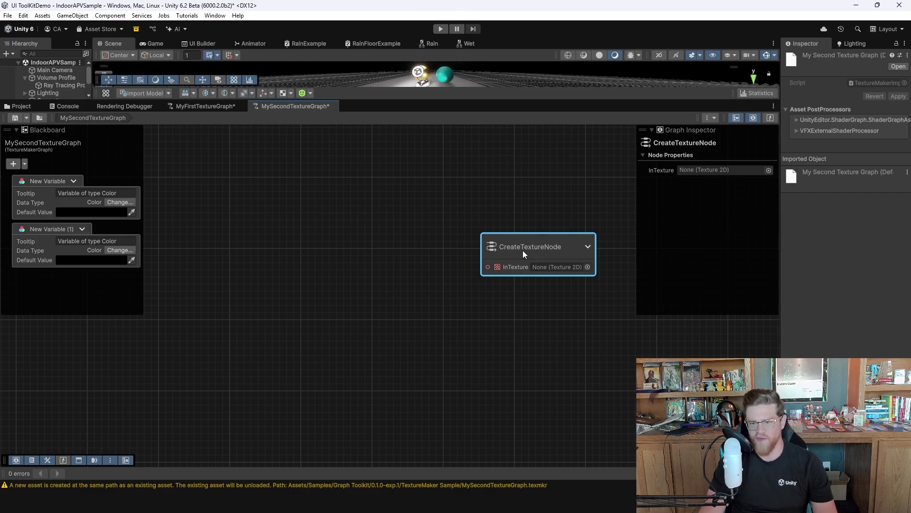
Step: Add a MeanColorNode feeding CreateTextureNode's InTexture and arrange the two nodes
drag(488, 267, 417, 245)
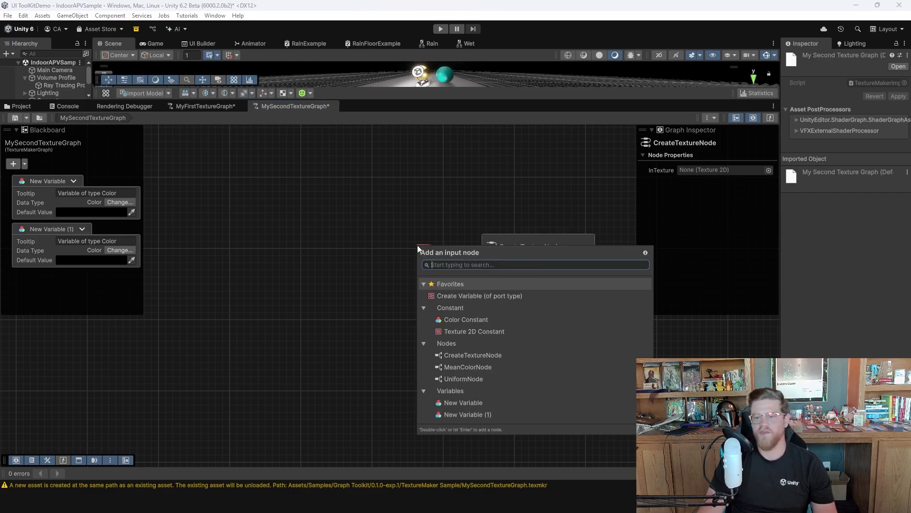
click(486, 367)
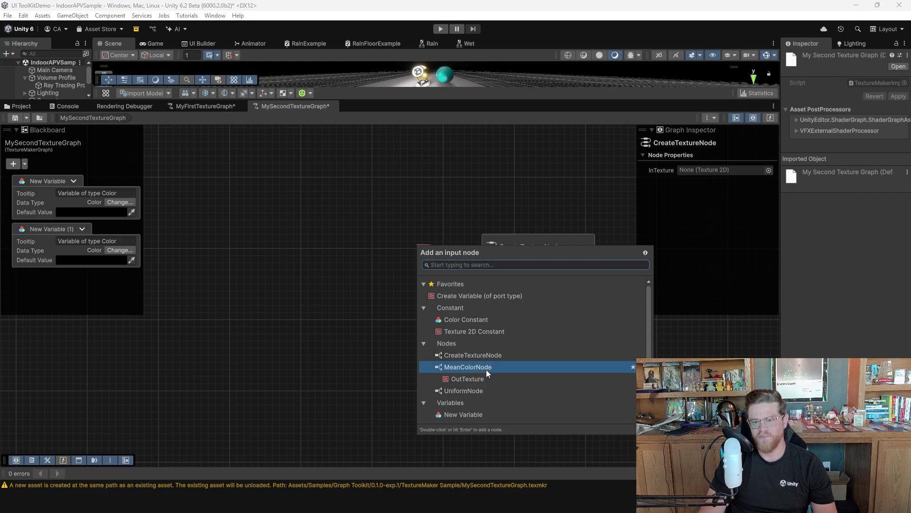
double_click(488, 367)
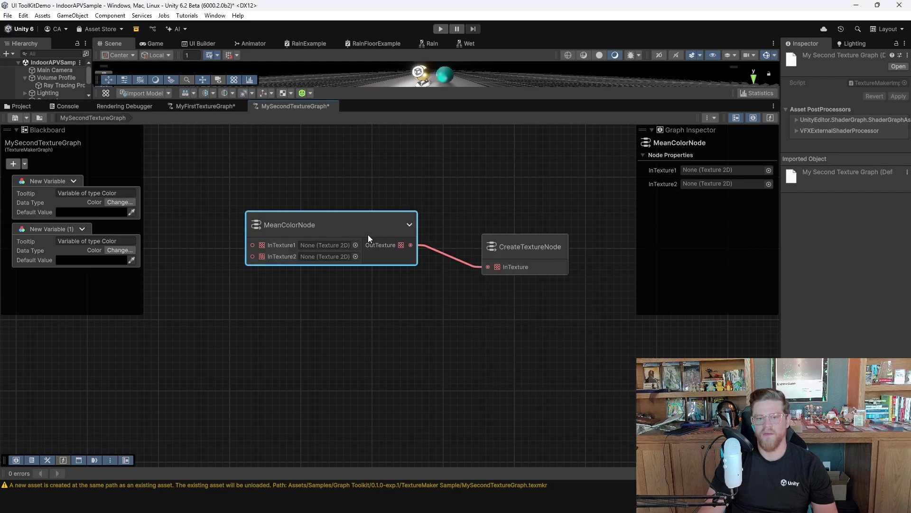
drag(366, 231, 405, 247)
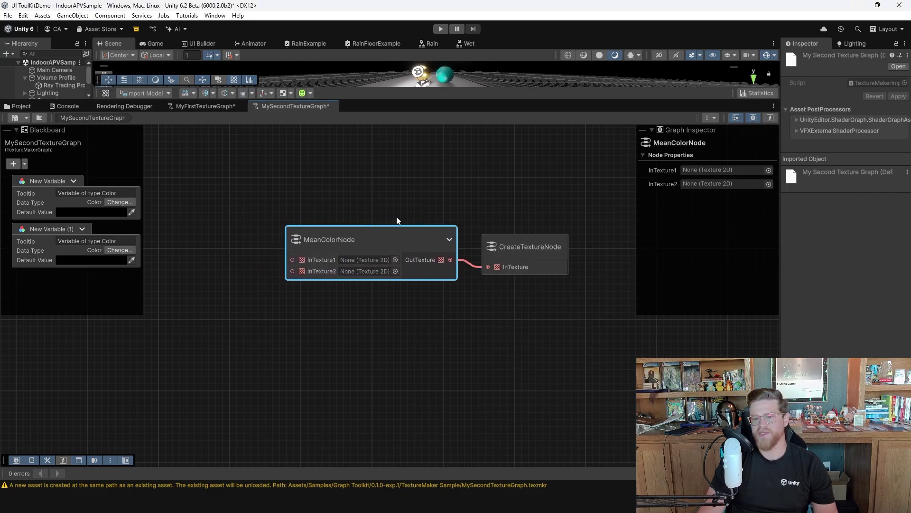
middle_drag(397, 219, 446, 189)
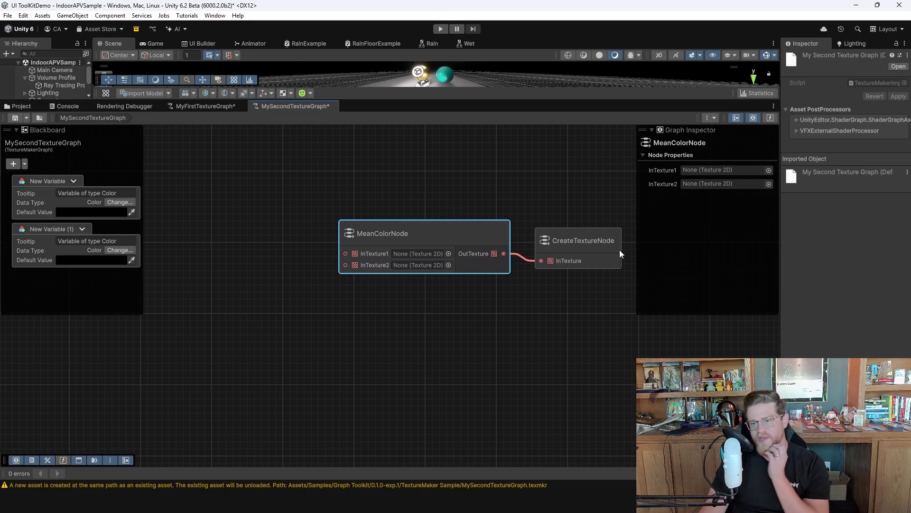
mouse_move(582, 238)
mouse_down()
mouse_move(562, 242)
mouse_move(576, 242)
mouse_up()
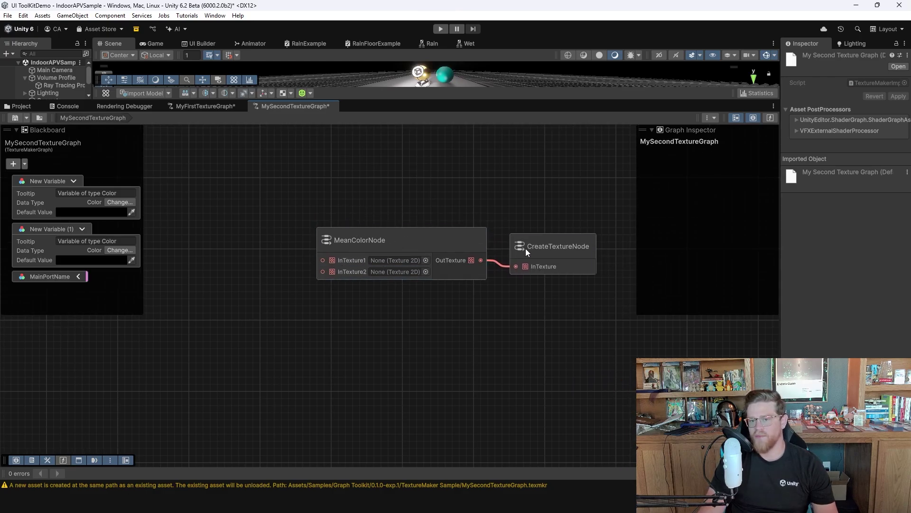
Step: Add a UniformNode to the graph, placed up and left of MeanColorNode
right_click(297, 208)
click(327, 219)
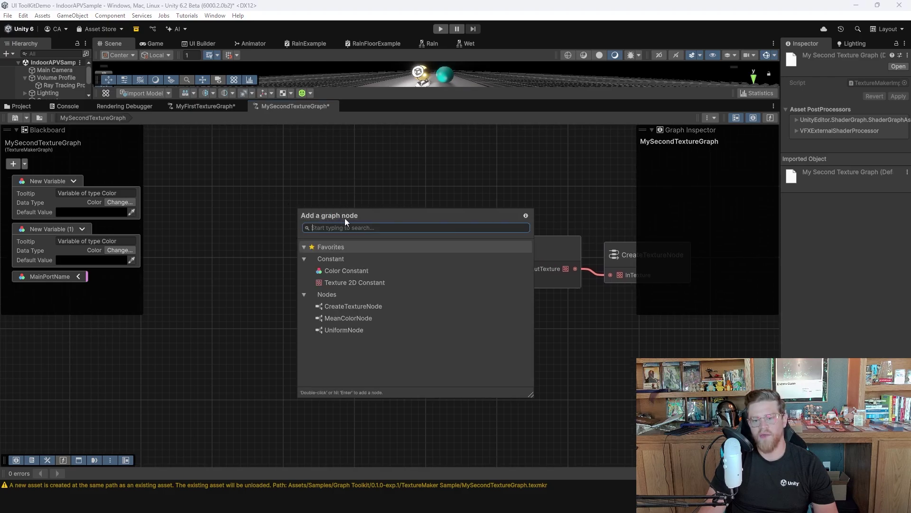
click(365, 329)
double_click(365, 329)
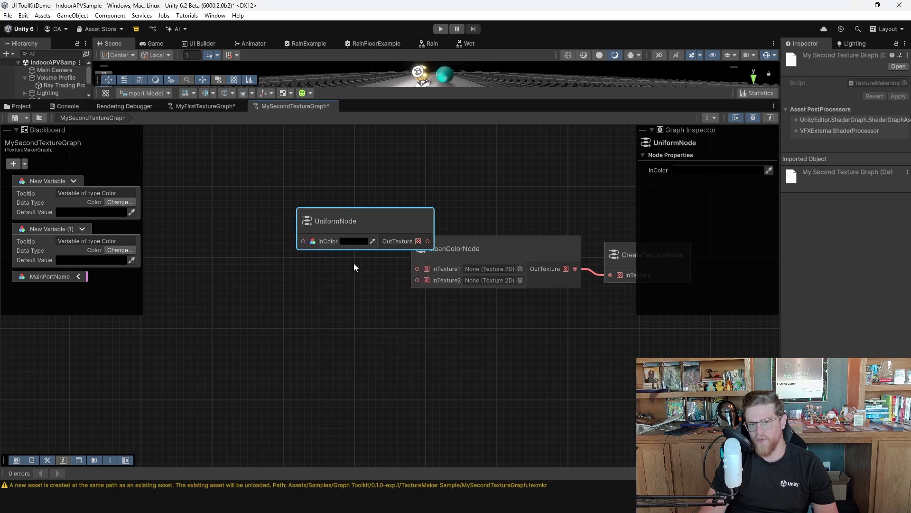
drag(354, 226, 286, 209)
middle_drag(229, 220, 273, 229)
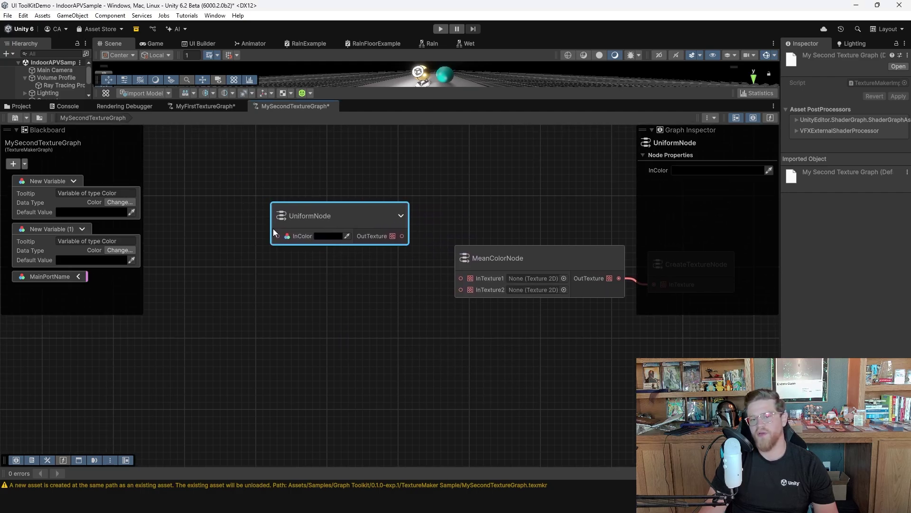
Step: Feed New Variable into the UniformNode's InColor, with its default colour set to pure red
drag(279, 240, 228, 209)
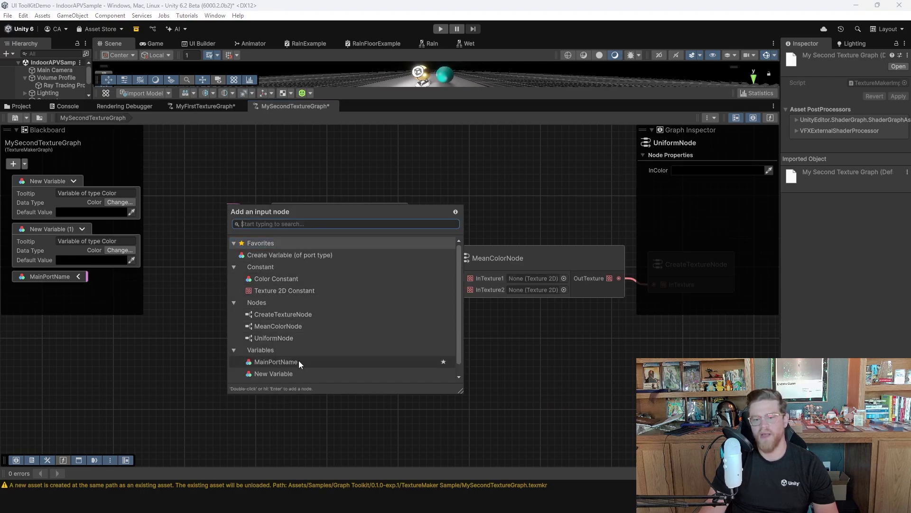
scroll(299, 366, down, 1)
double_click(286, 364)
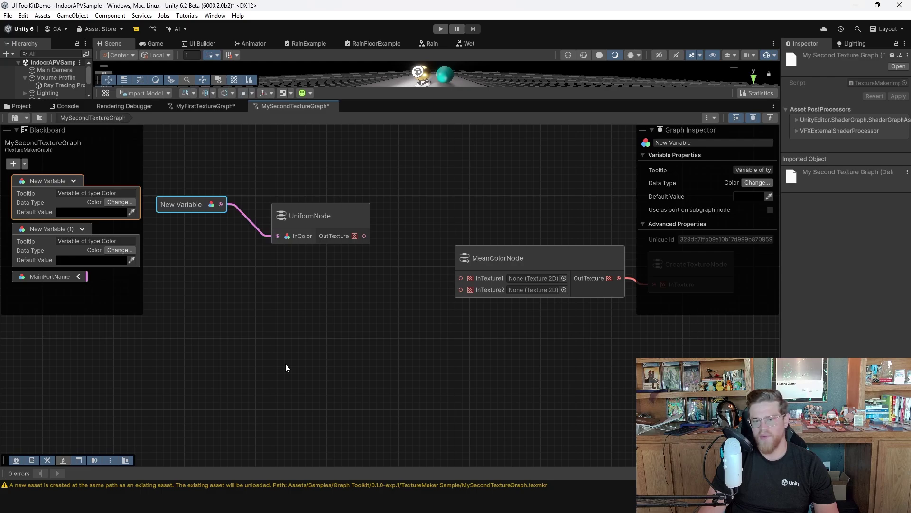
click(104, 211)
drag(166, 268, 183, 250)
click(208, 195)
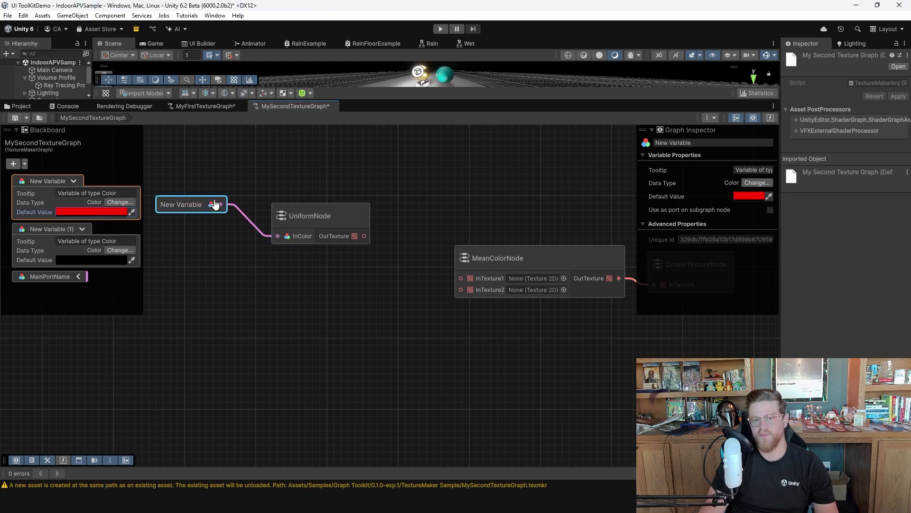
Step: Wire UniformNode's OutTexture into MeanColorNode's InTexture1, and nudge CreateTextureNode into place
drag(373, 242, 457, 277)
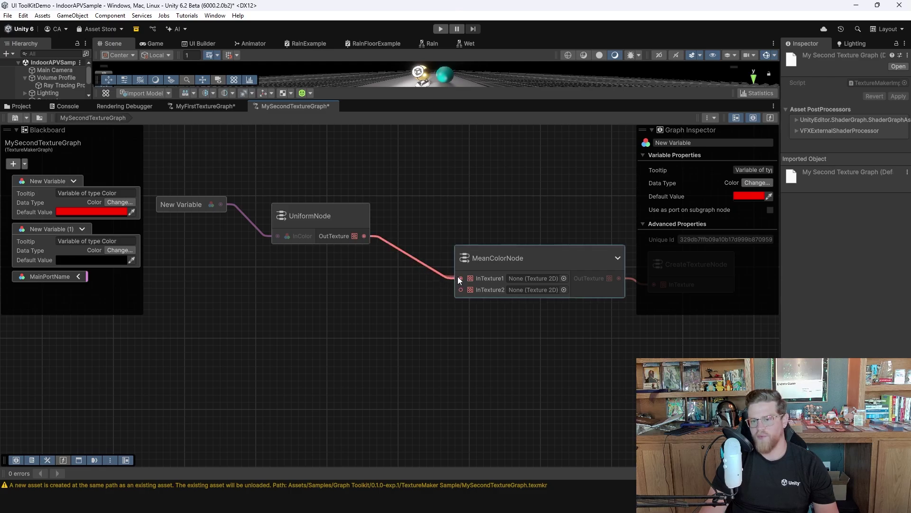
drag(351, 223, 365, 225)
middle_drag(493, 266, 243, 215)
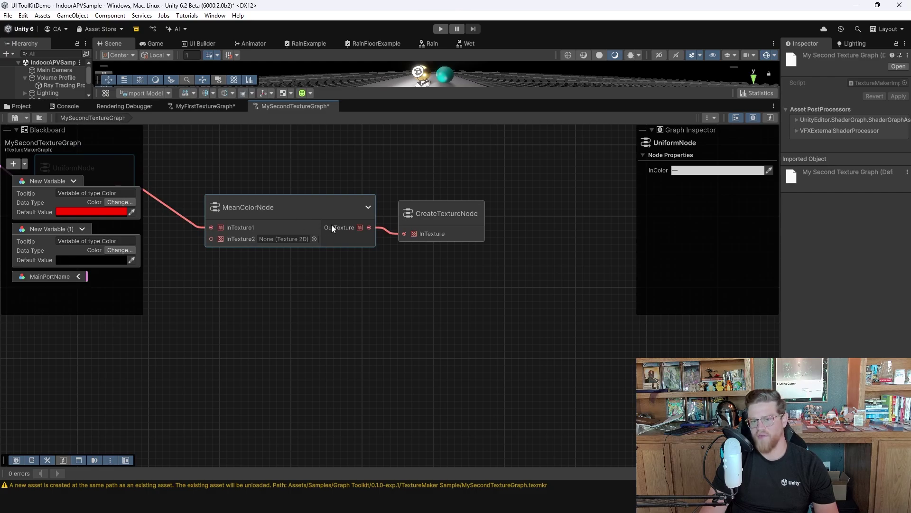
drag(431, 218, 457, 243)
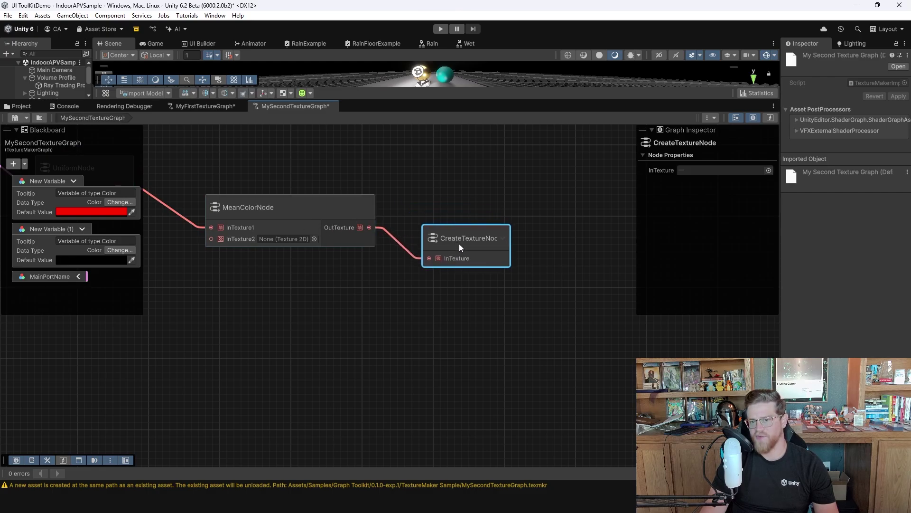
middle_drag(109, 231, 357, 264)
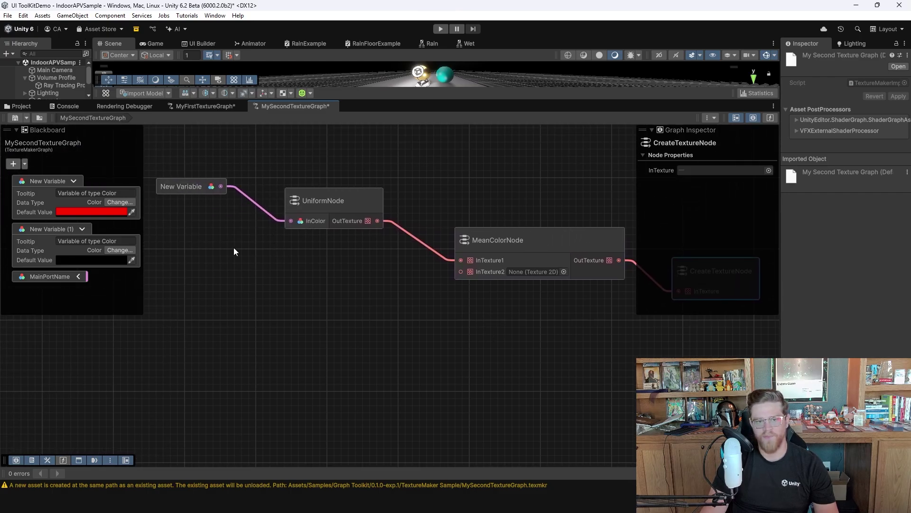
Step: Add a second UniformNode from InTexture2 via the searcher and reposition it
drag(472, 276, 384, 293)
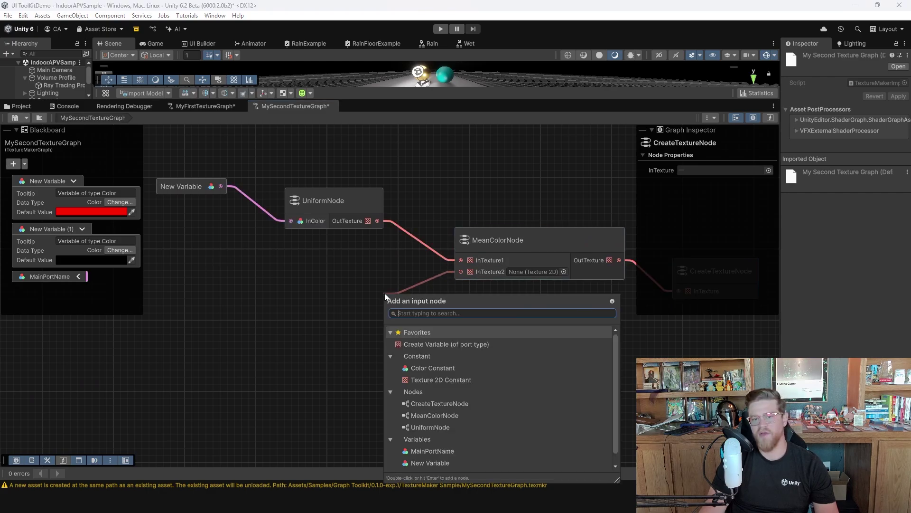
double_click(457, 427)
drag(306, 283, 327, 286)
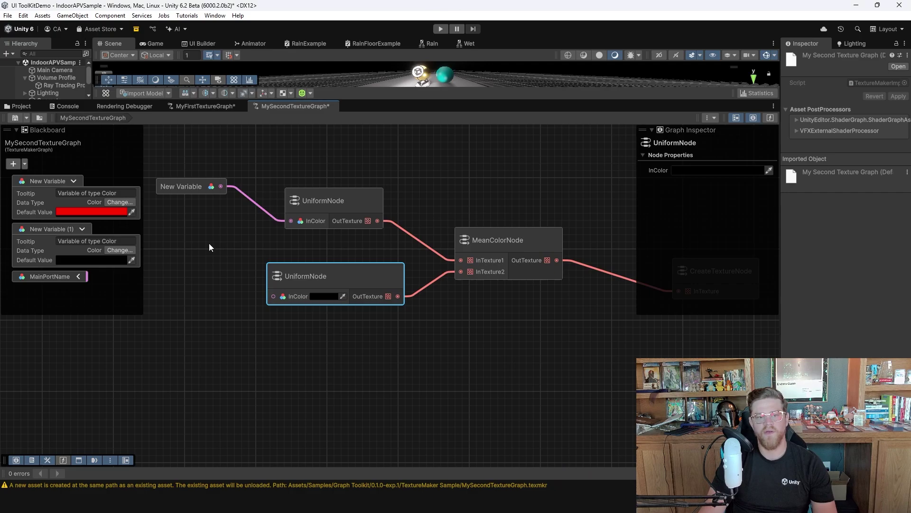
Step: Connect New Variable (1) to the second UniformNode's InColor with a full blue default colour
drag(57, 247, 273, 296)
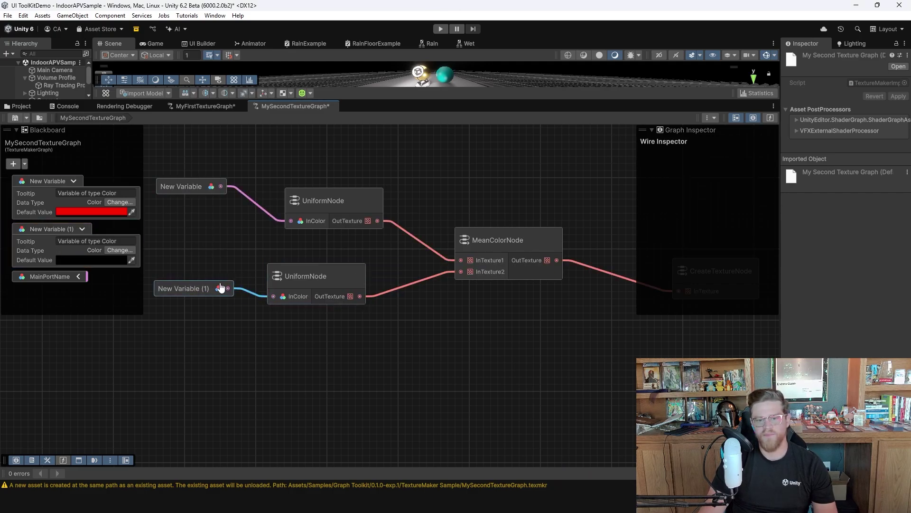
drag(200, 292, 201, 332)
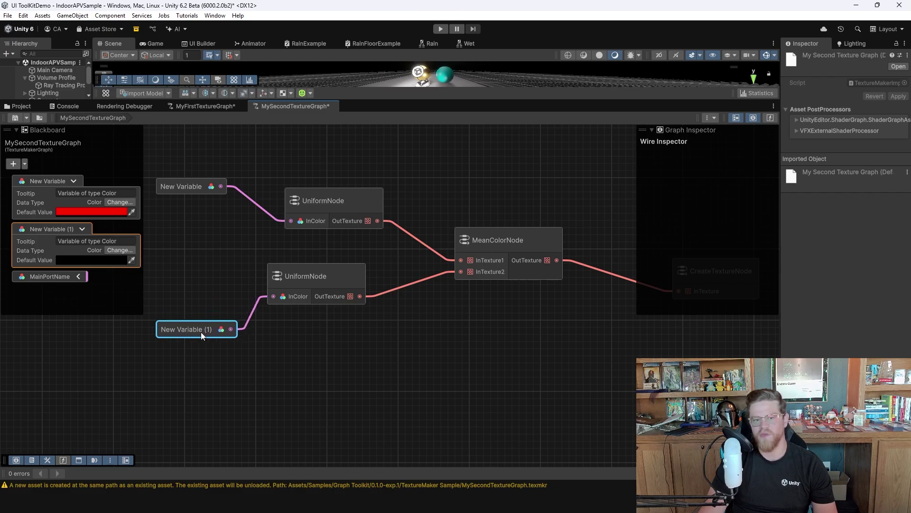
click(93, 260)
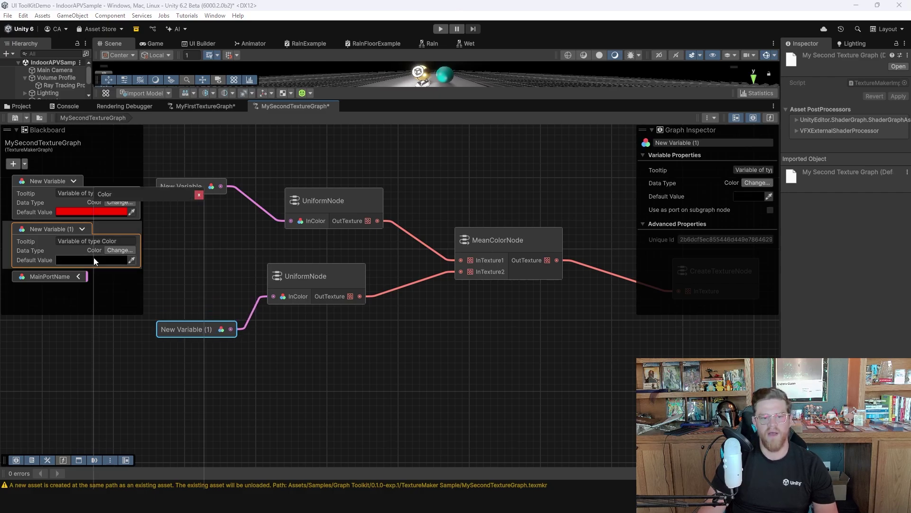
click(126, 321)
drag(165, 275, 173, 251)
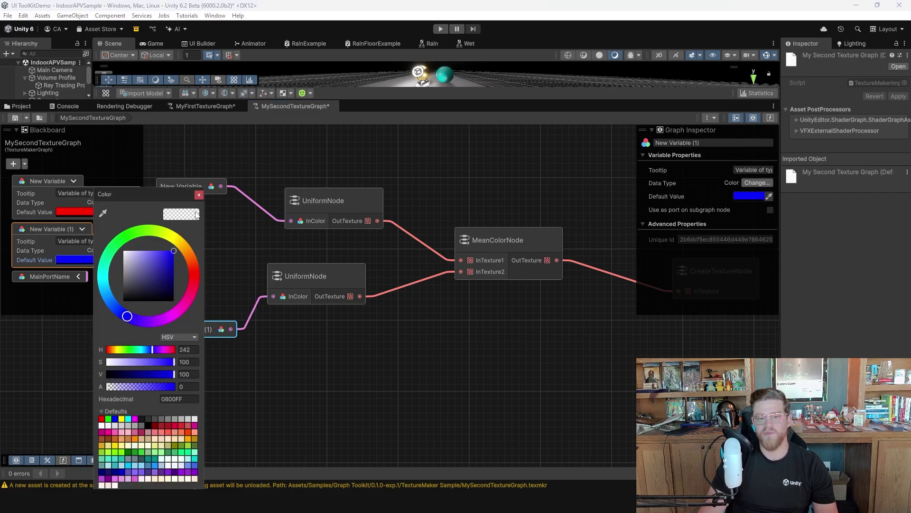
click(199, 194)
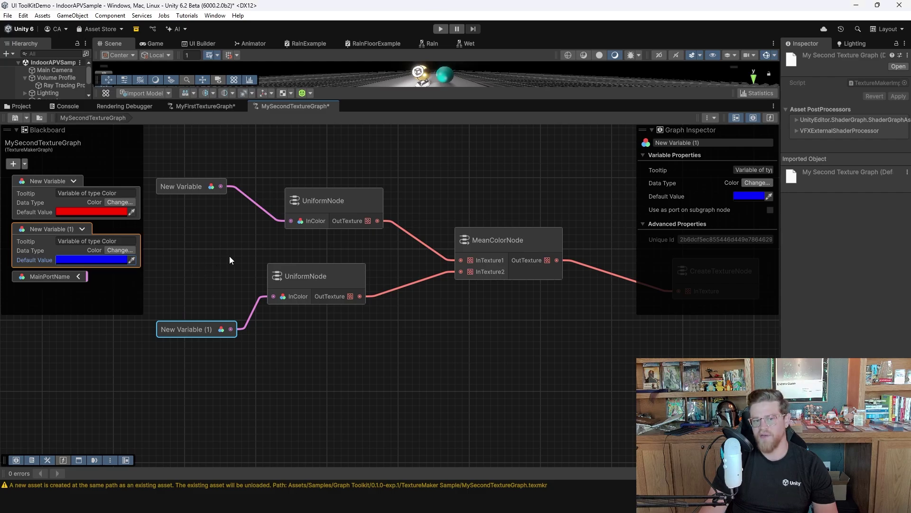
middle_drag(331, 245, 181, 254)
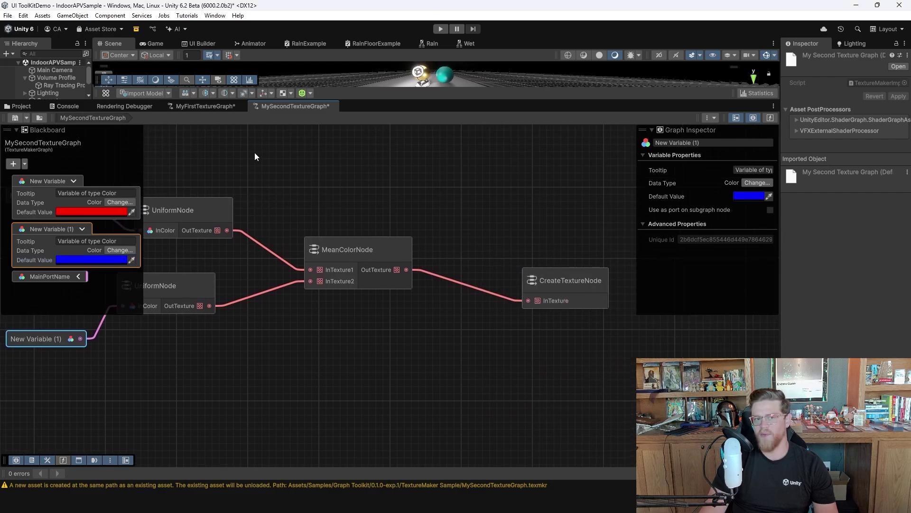
Step: Save MySecondTextureGraph, return to the Project assets, and enlarge the scene view
click(15, 118)
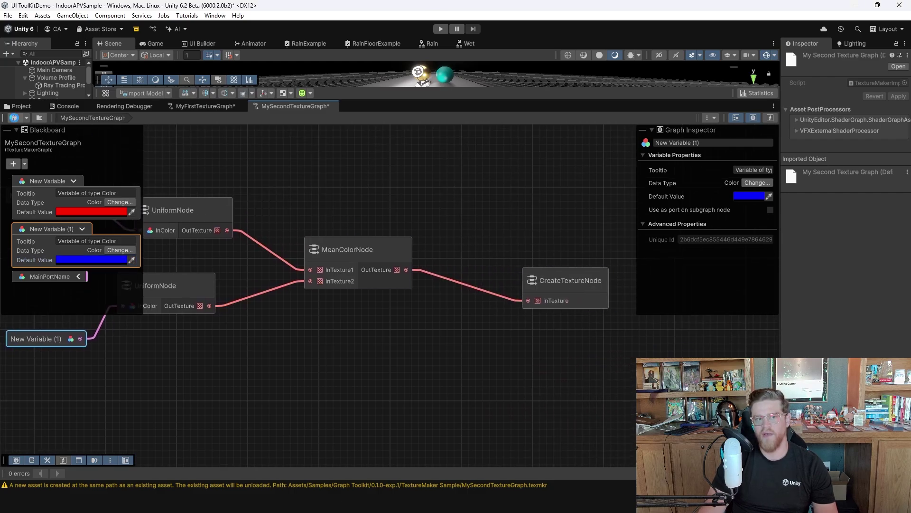
click(23, 106)
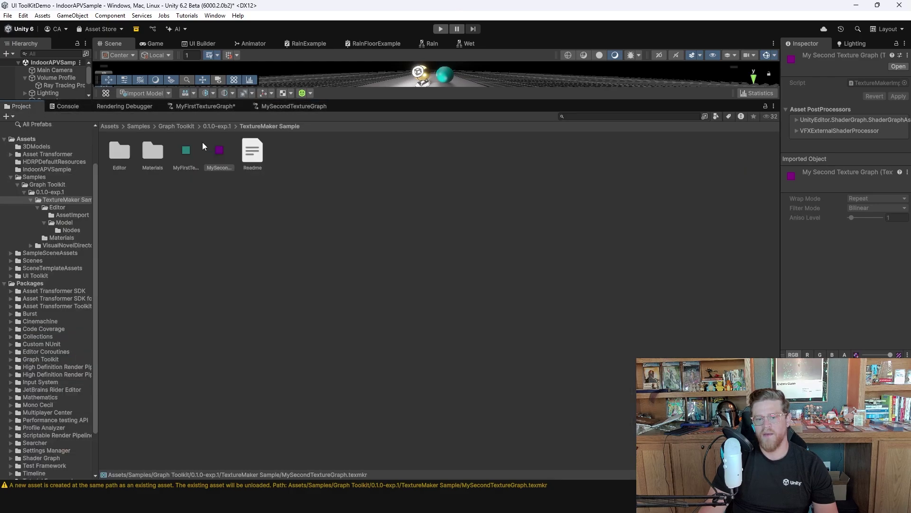
drag(405, 100, 417, 360)
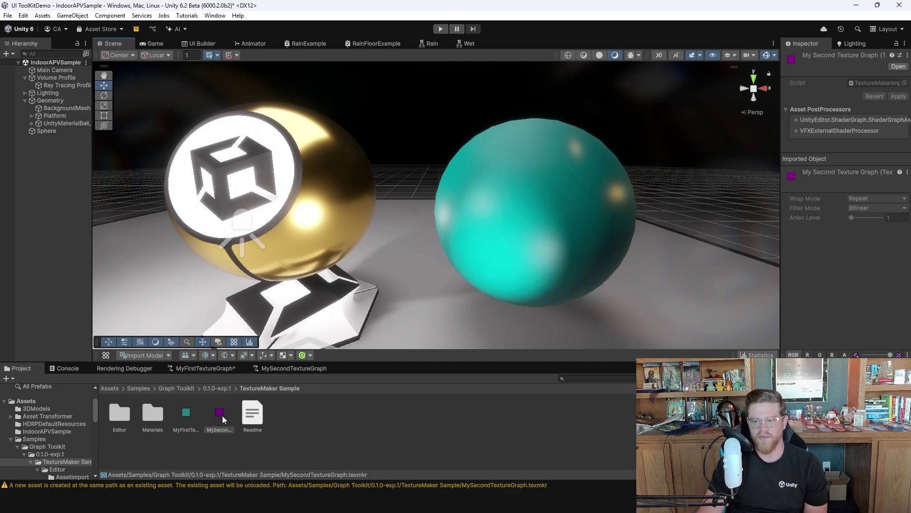
scroll(314, 317, down, 5)
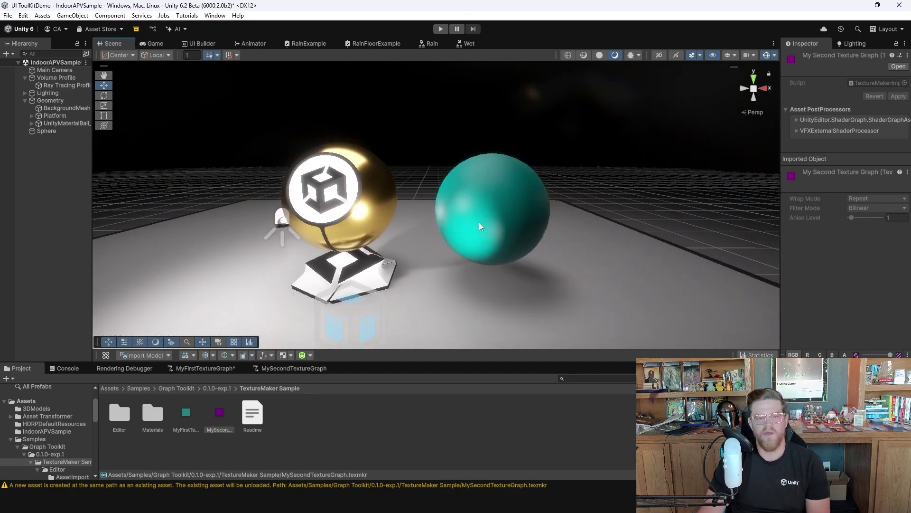
Step: Duplicate the teal sphere with Ctrl+D and move the copy to the right along X
click(489, 212)
key(ctrl+d)
drag(528, 212, 662, 221)
key(f)
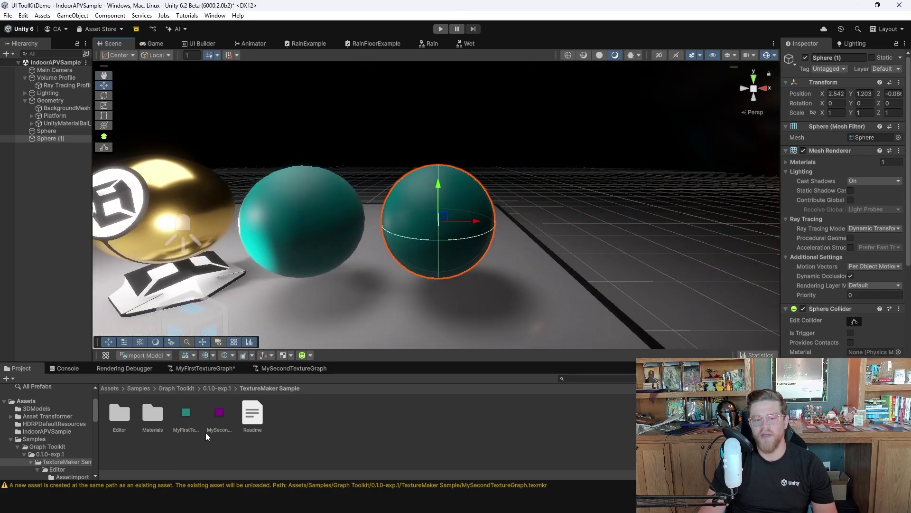
Step: Apply MySecondTextureGraph to Sphere (1) so it renders purple beside the teal sphere
drag(220, 412, 444, 240)
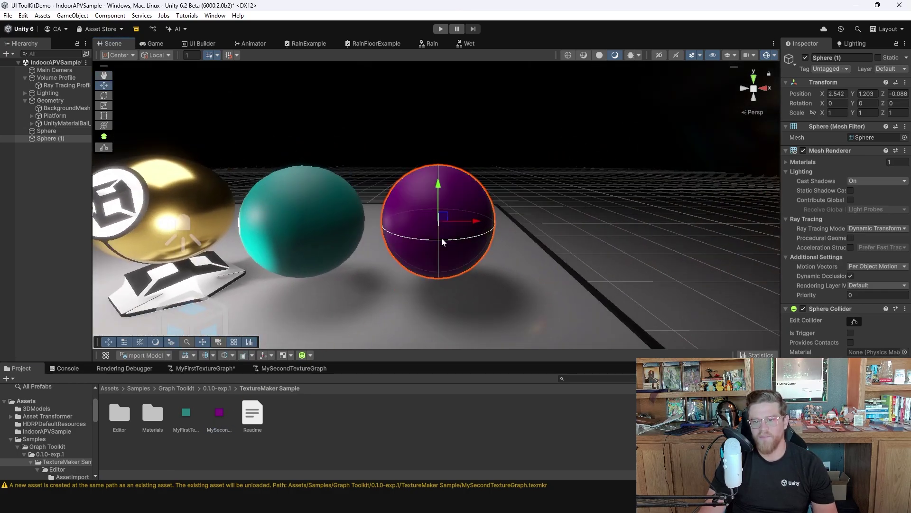
scroll(574, 169, down, 5)
scroll(580, 203, up, 5)
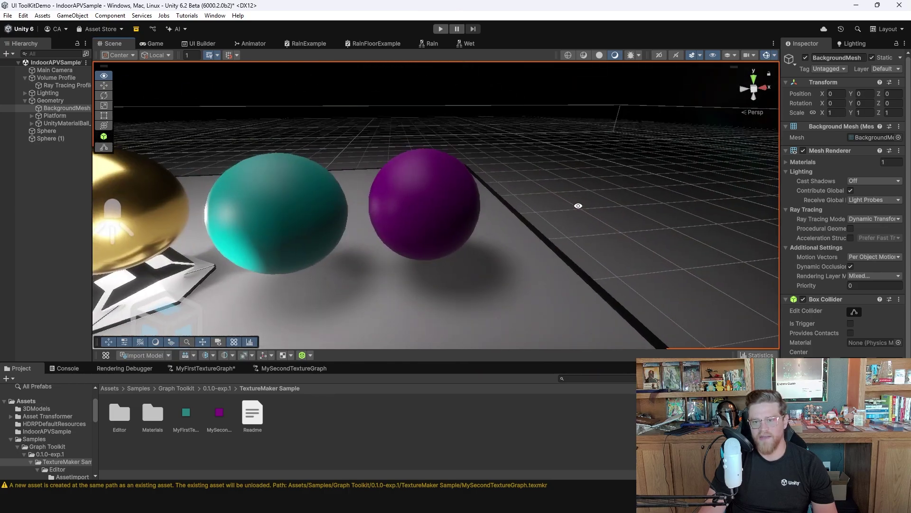
click(518, 197)
scroll(518, 197, up, 8)
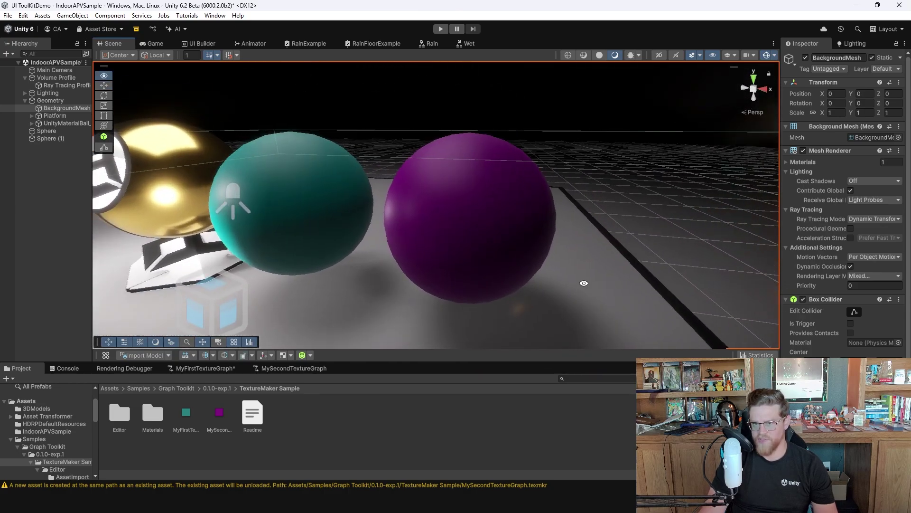
middle_drag(488, 280, 546, 250)
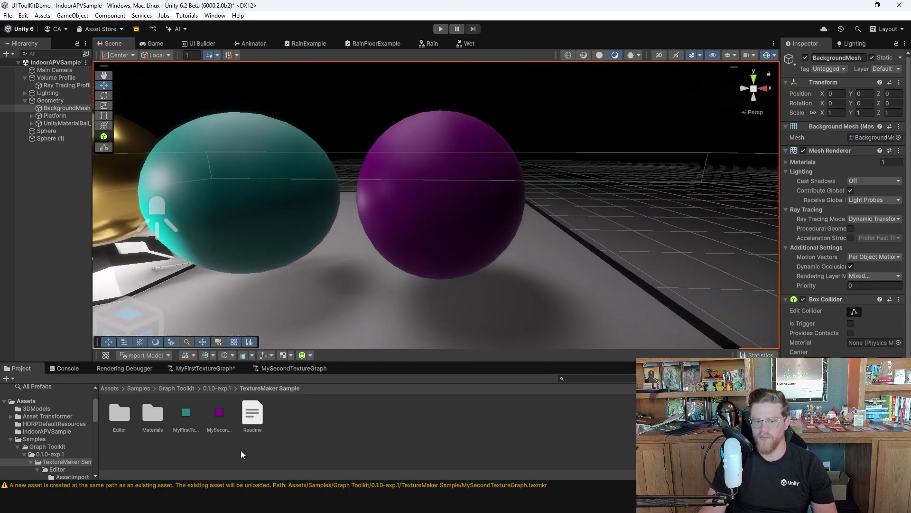
click(221, 412)
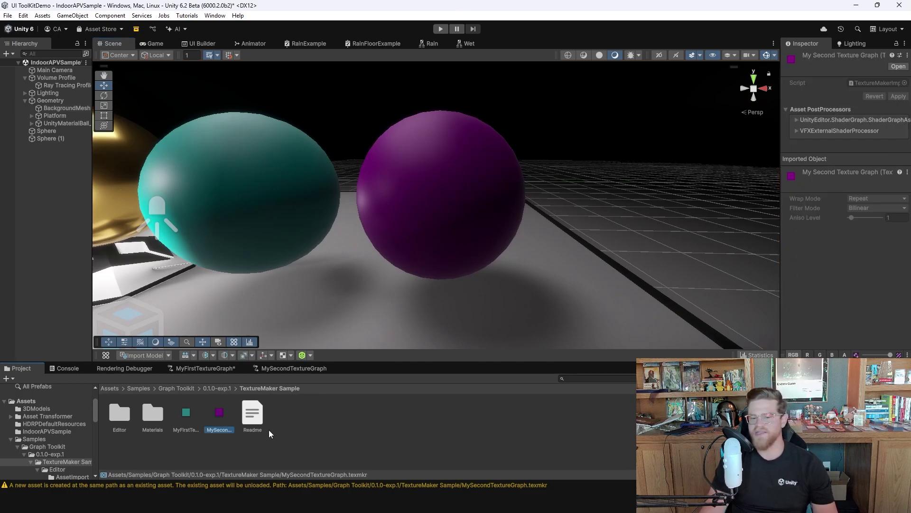
Step: Reveal the MySecondTextureGraph.texmkr file in Explorer via Show in Explorer
right_click(219, 413)
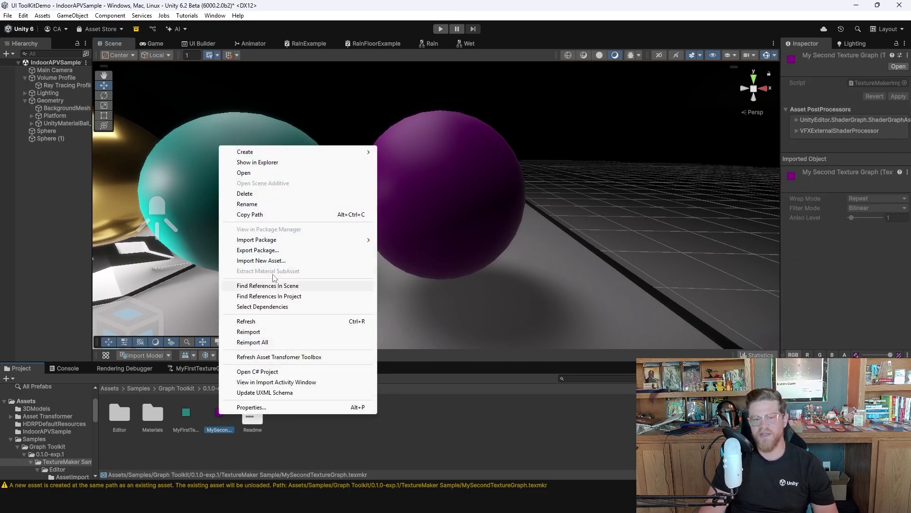
click(294, 172)
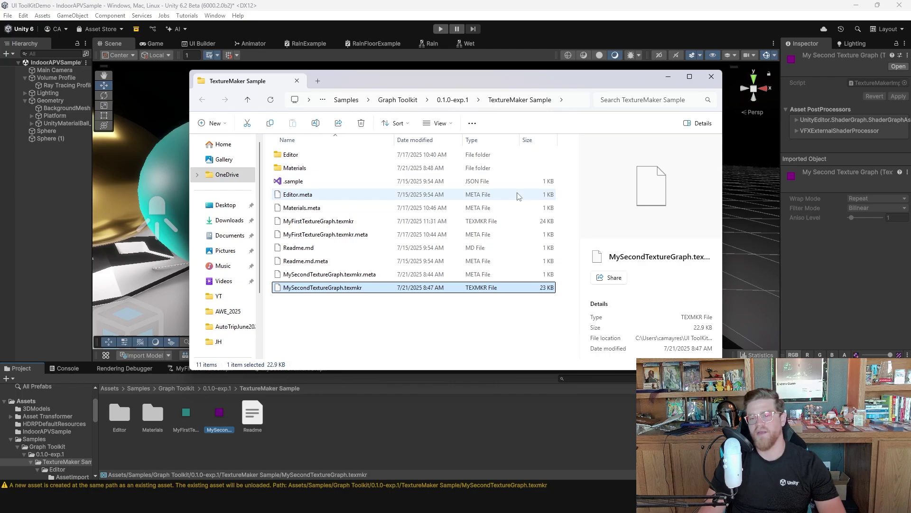
Step: Minimize Explorer, enlarge the Unity project panel, and bring the graph editor back up
click(667, 77)
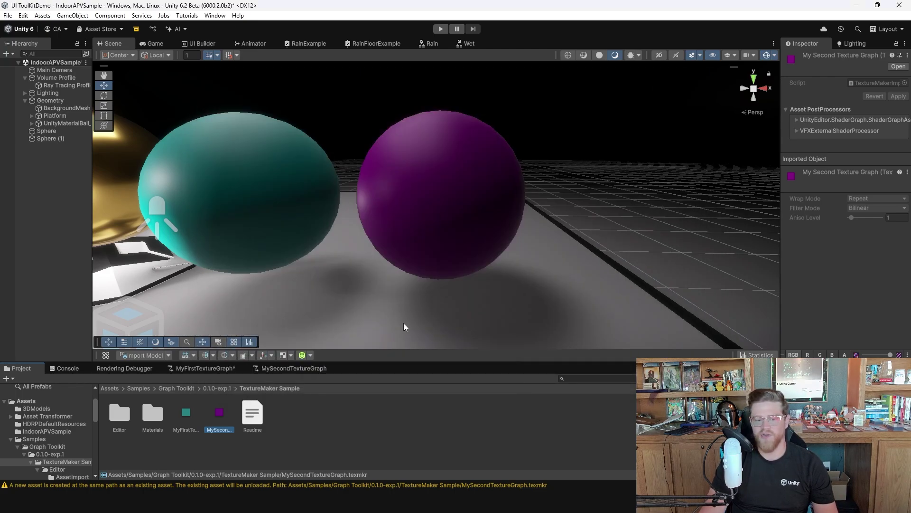
drag(408, 365, 406, 308)
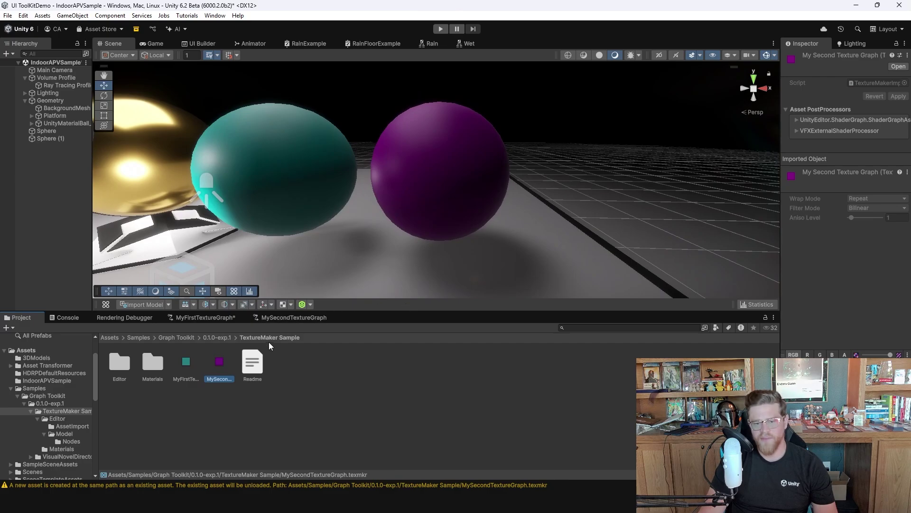
click(291, 317)
middle_drag(349, 414, 469, 340)
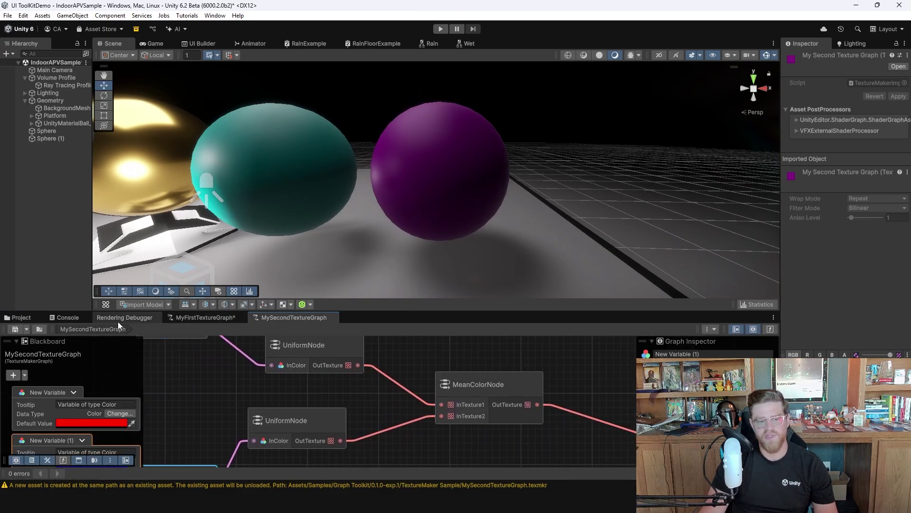
Step: Browse to Editor › Model › Nodes and show CreateTextureNode.cs in a widened Inspector
click(17, 318)
click(132, 364)
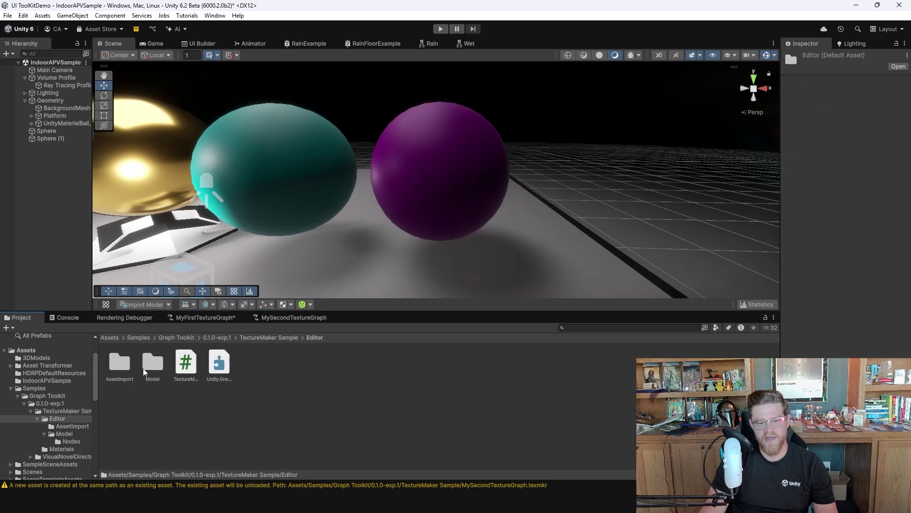
double_click(152, 365)
double_click(119, 365)
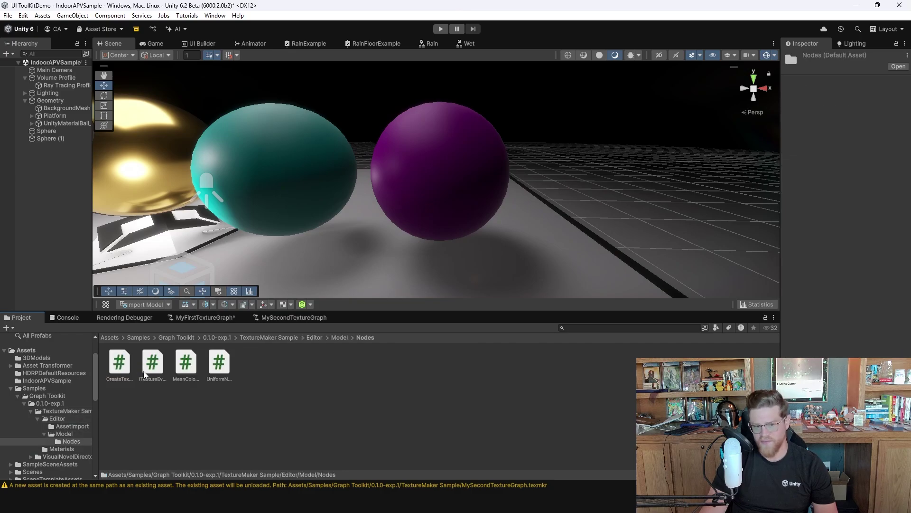
click(128, 361)
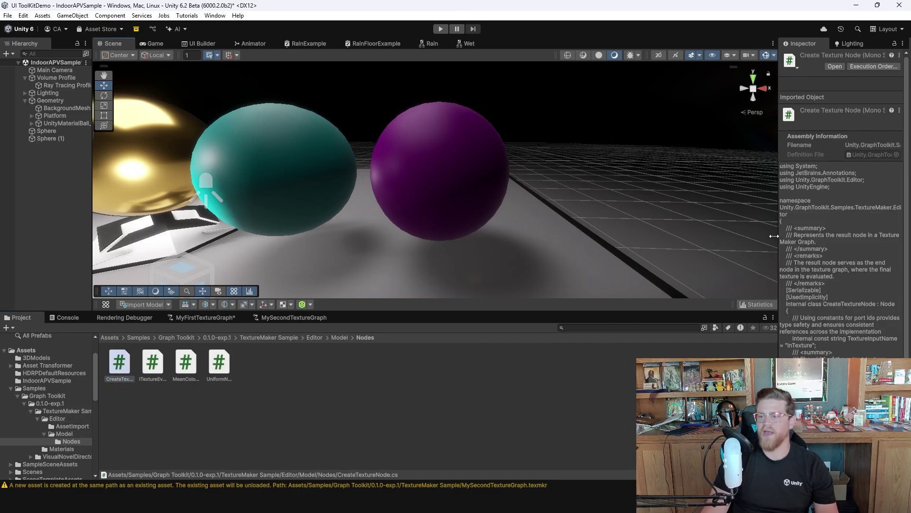
drag(780, 247, 659, 255)
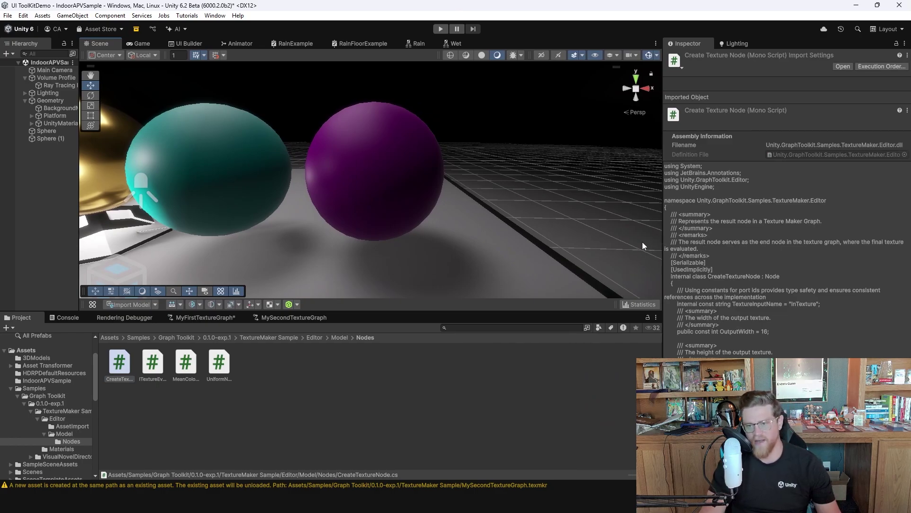
drag(661, 190, 733, 176)
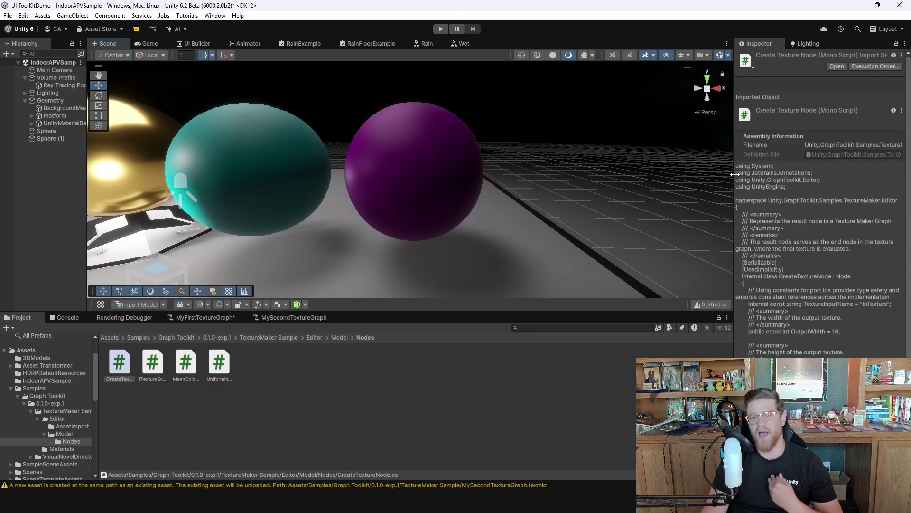